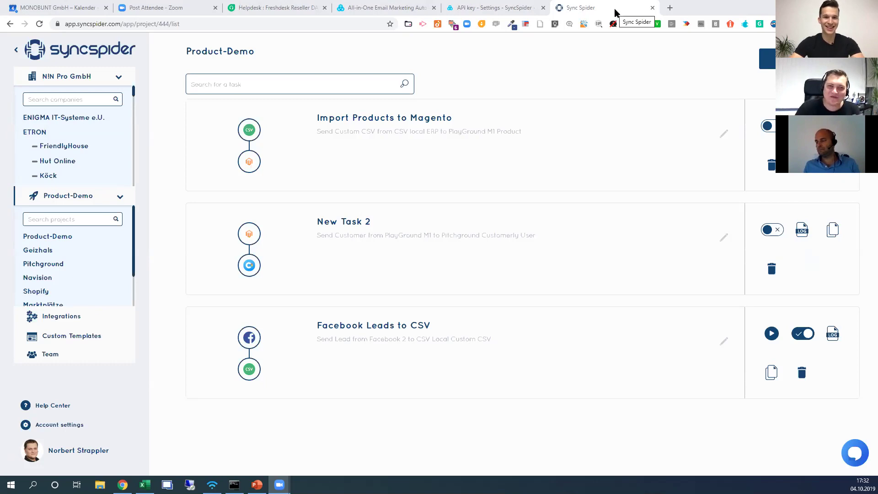
left_click(471, 6)
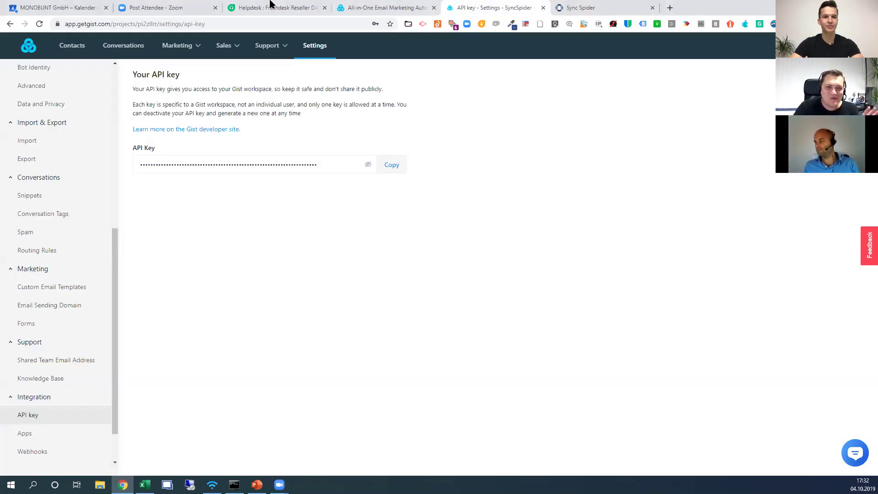
left_click(251, 5)
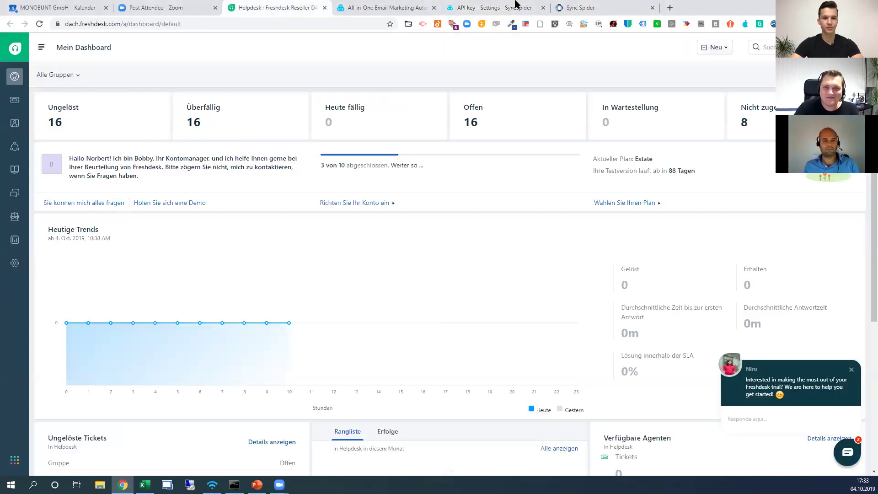
left_click(586, 7)
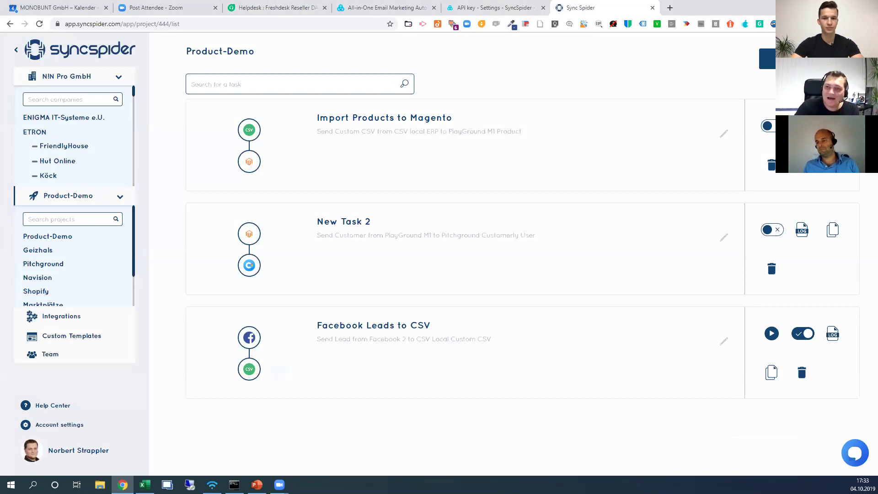
Step: Create a new task in the Product-Demo project and choose Gist as a new source integration
left_click(768, 59)
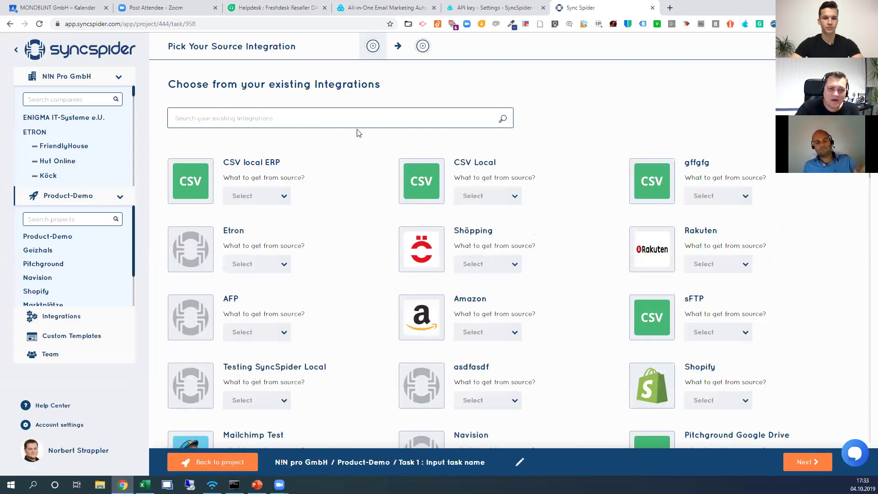
scroll(366, 133, "down", 15)
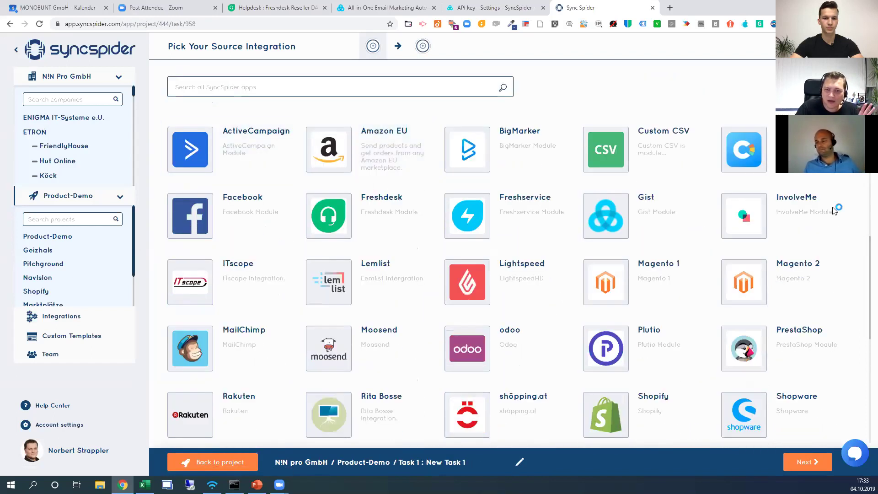
scroll(632, 227, "down", 10)
scroll(633, 224, "up", 12)
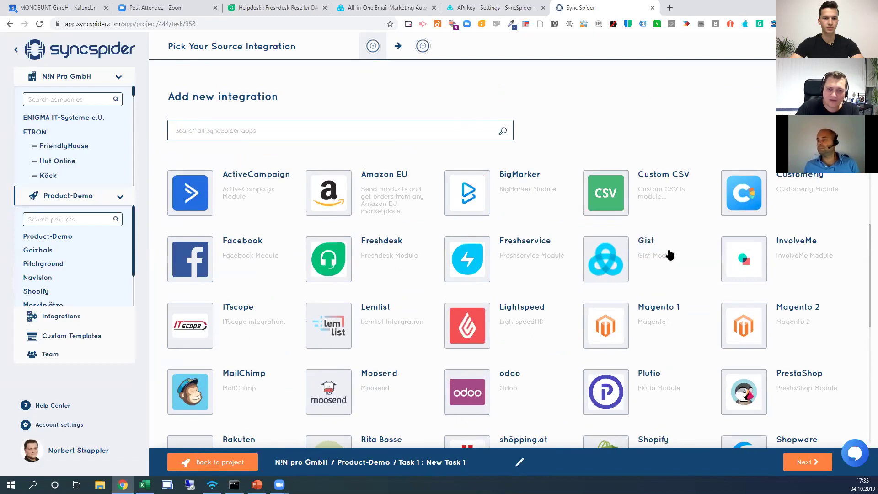
left_click(614, 260)
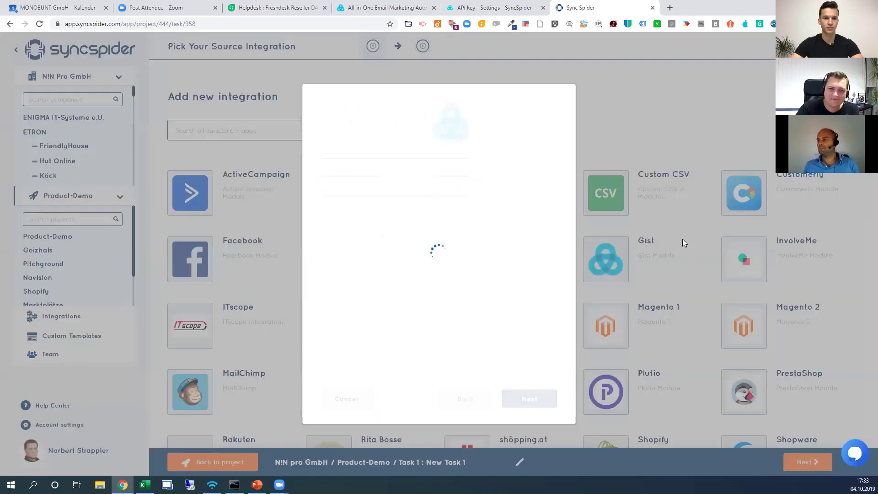
Step: Name the new Gist integration "Gist SyncSpider Account" and continue to its API key setup
left_click(397, 165)
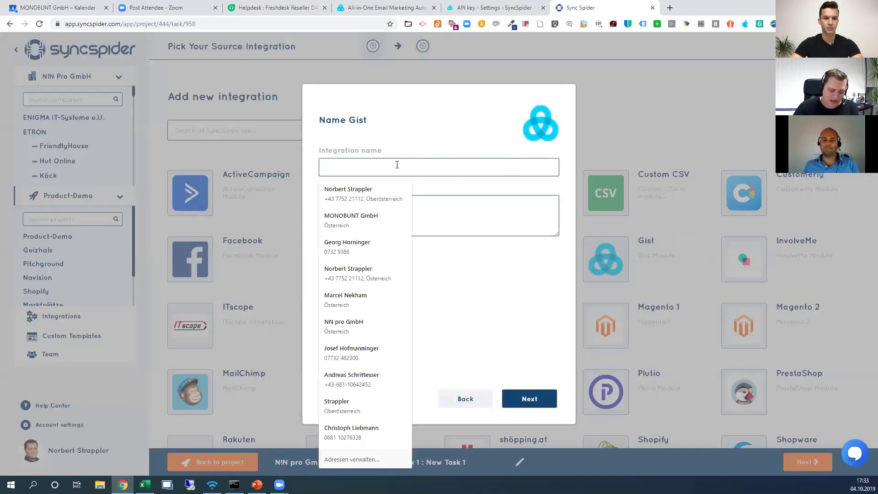
type("Gist ")
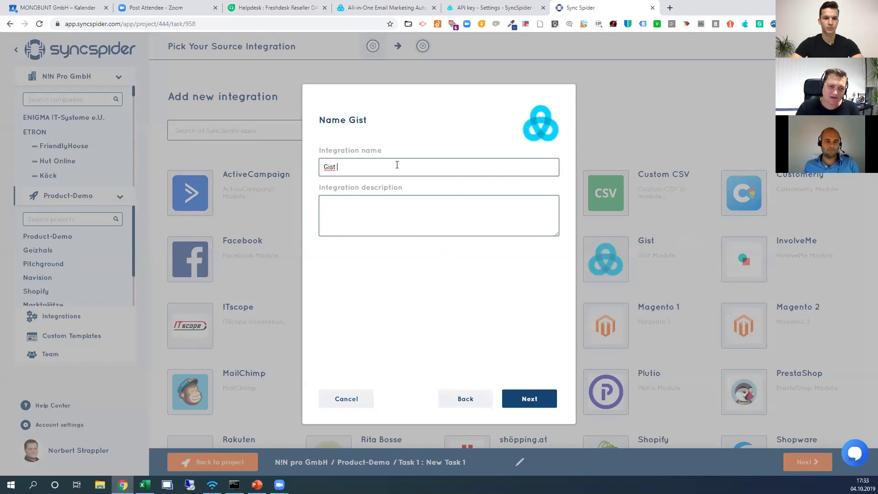
type("SyncSpider Ac")
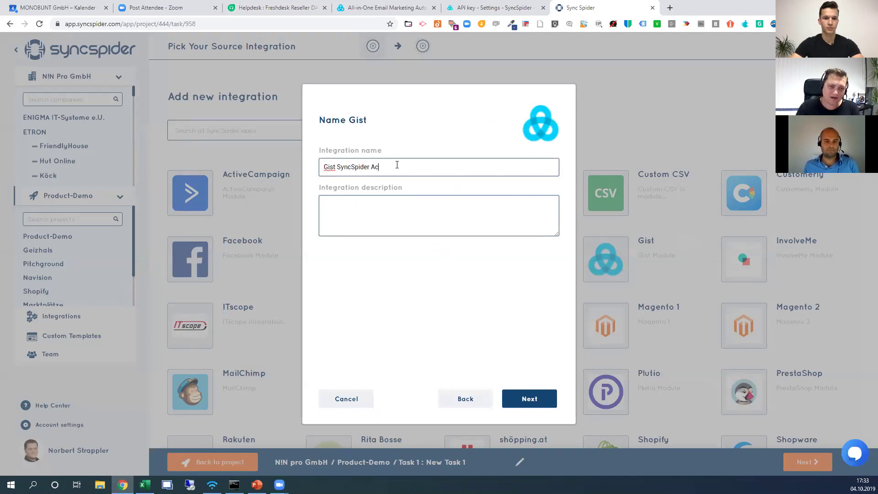
type("count")
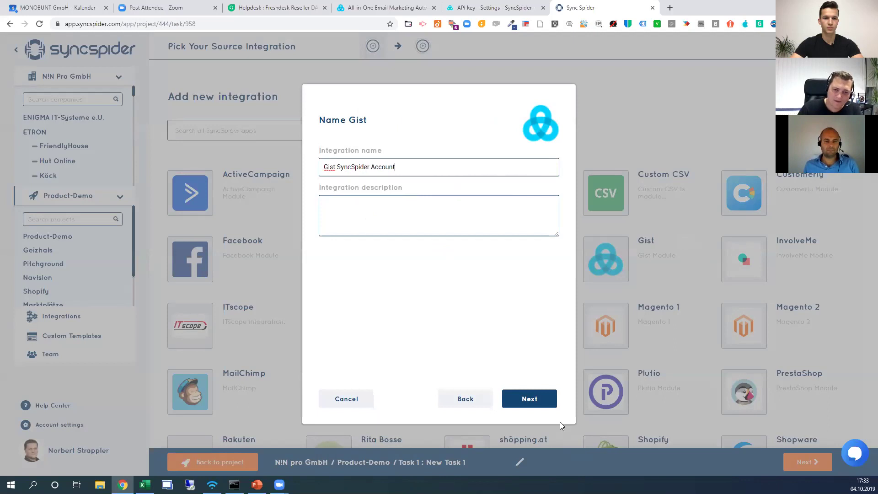
left_click(549, 397)
Step: Copy the API key from the Gist settings, paste it into the Gist integration's API key field and finish the setup
left_click(339, 172)
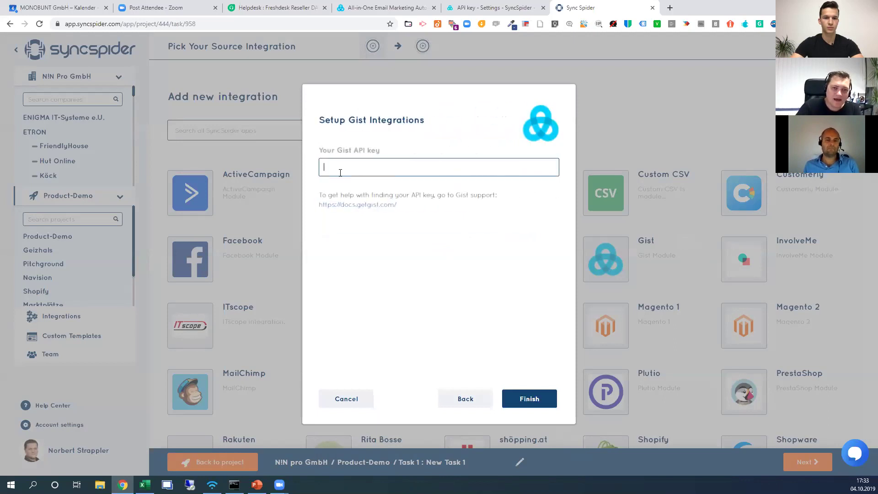
left_click(366, 8)
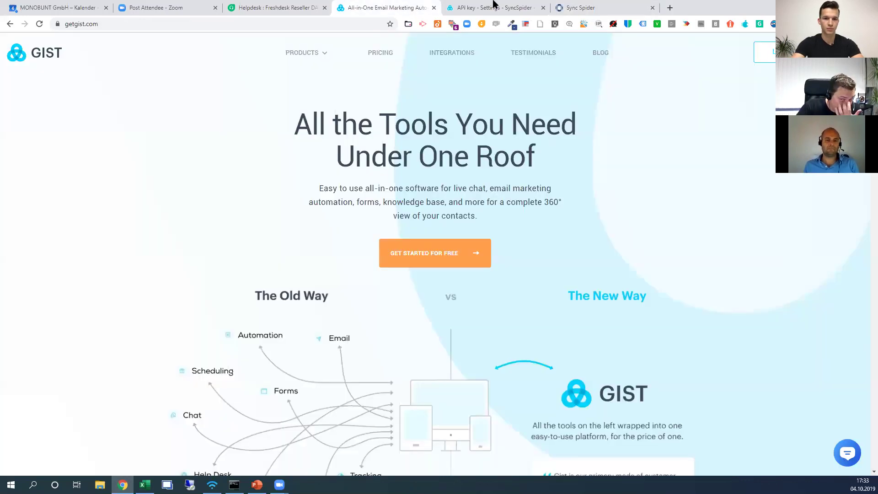
left_click(494, 6)
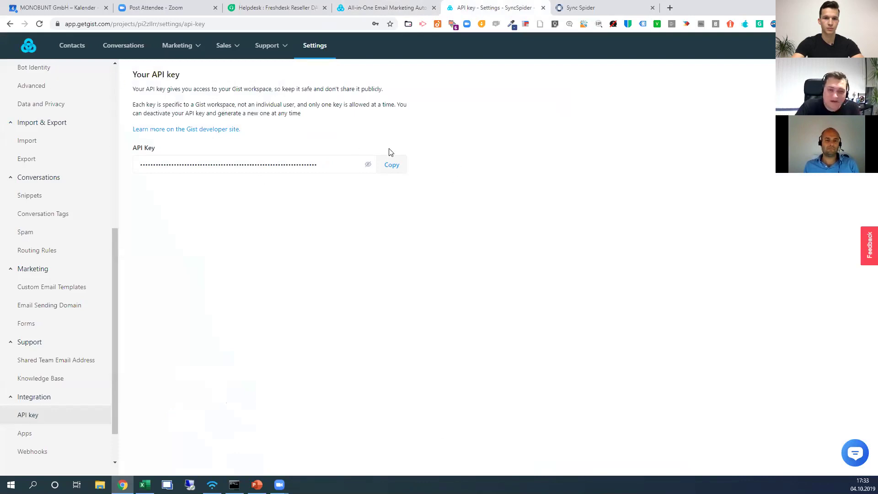
left_click(398, 166)
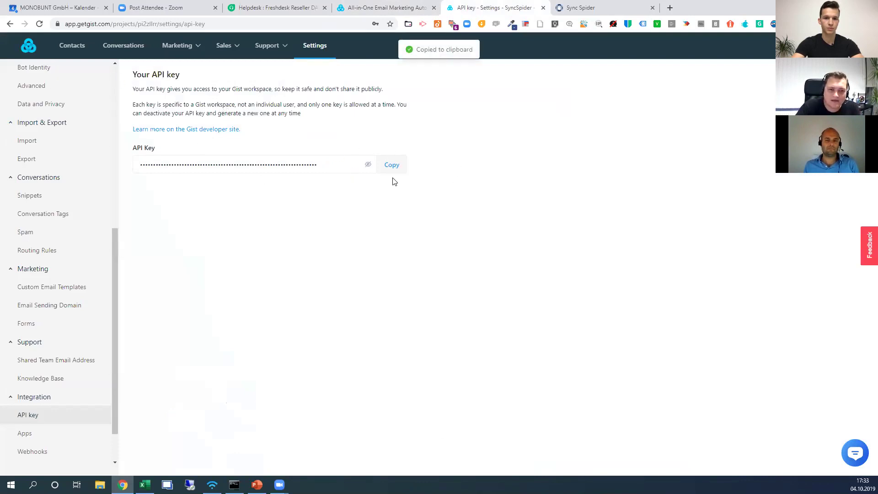
left_click(597, 7)
key("ctrl+v")
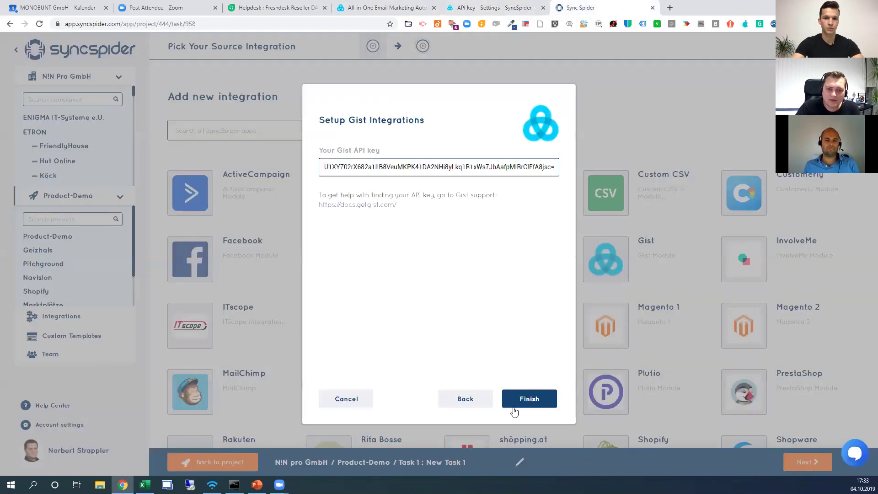
left_click(520, 402)
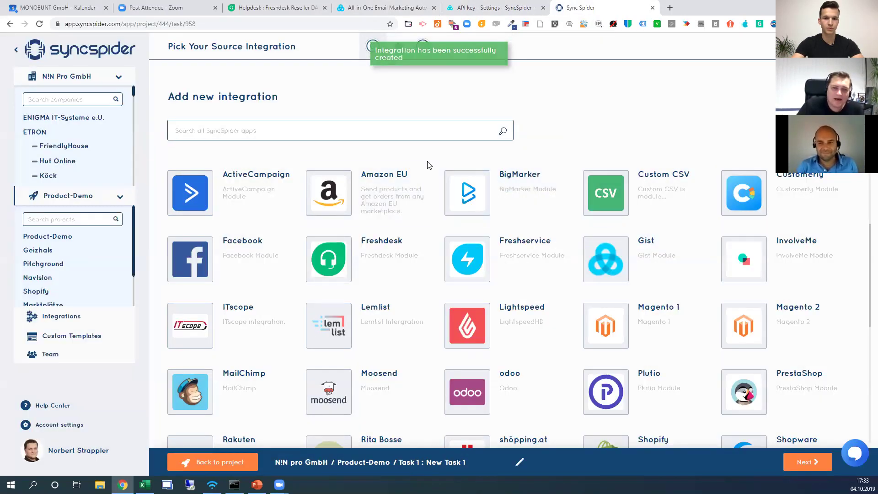
Step: Select Gist SyncSpider Account as the task's source with Lead as the data to get, and continue to the target integration
scroll(500, 118, "up", 10)
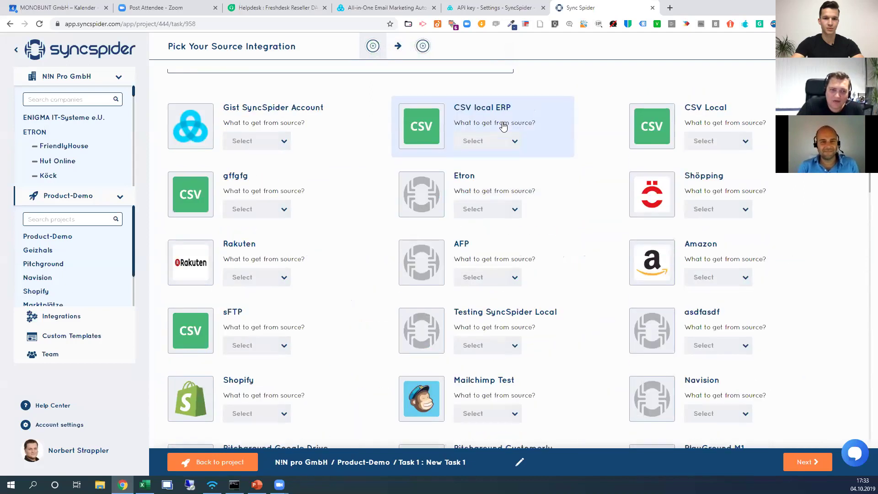
left_click(262, 121)
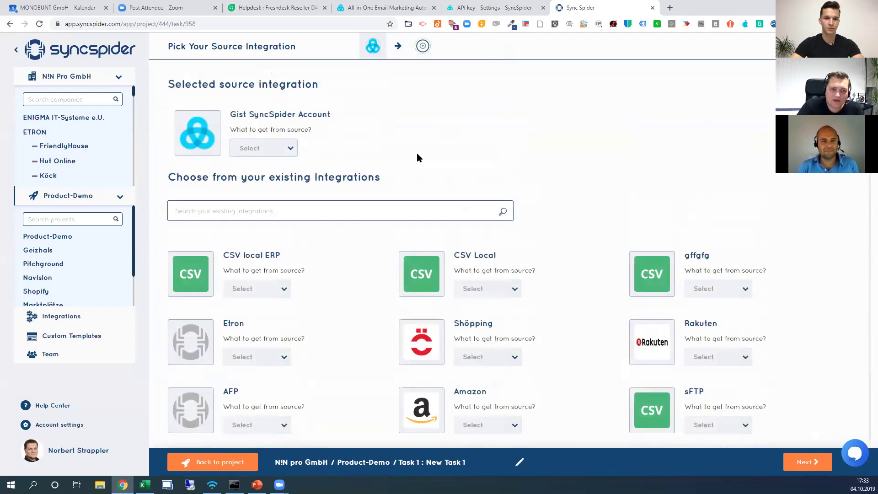
left_click(279, 151)
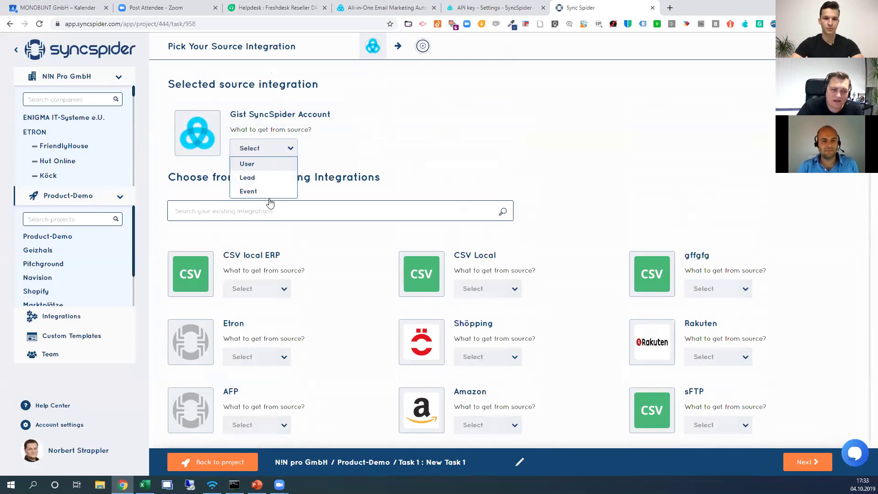
left_click(256, 178)
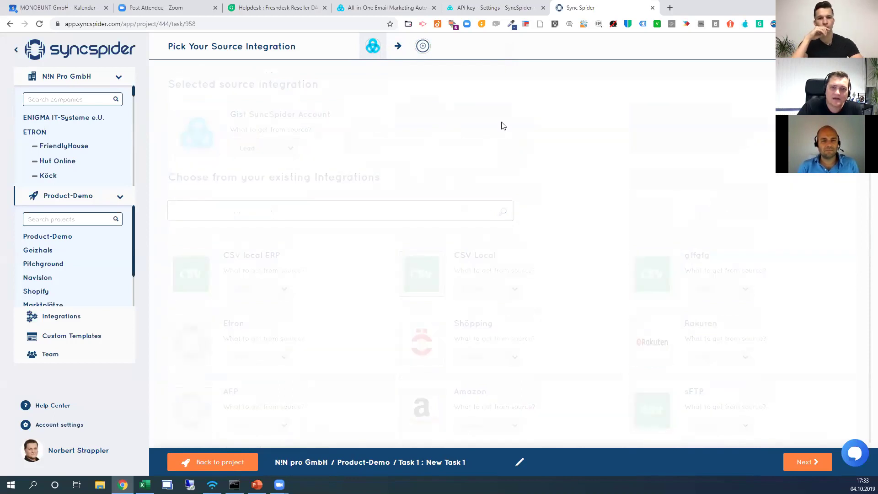
left_click(803, 462)
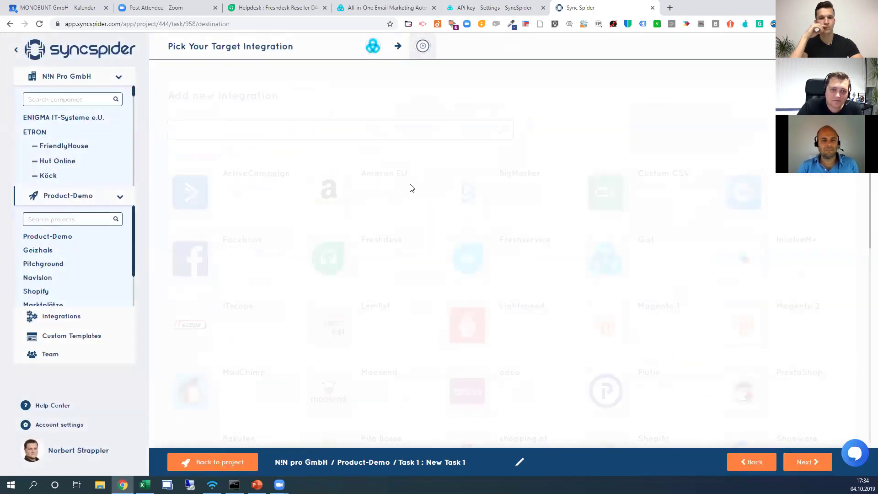
Step: Add a new Freshdesk target integration named "Freshdesk DACH" and continue to its connection setup
scroll(597, 182, "down", 10)
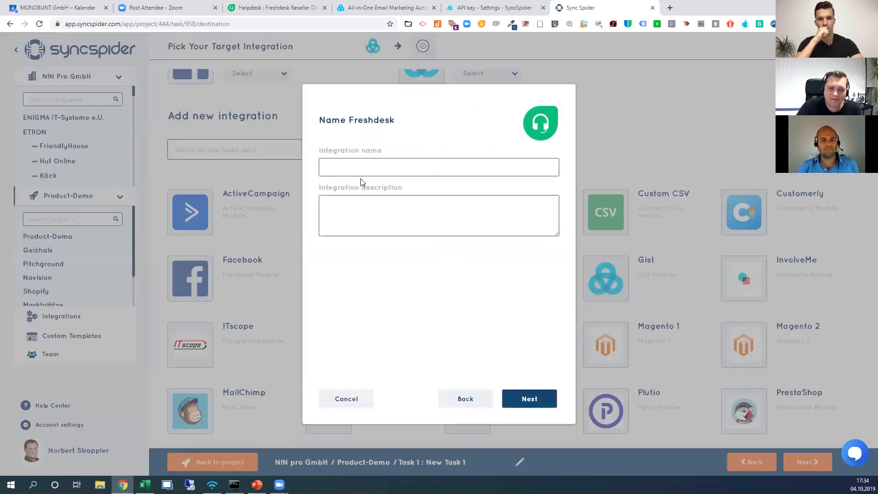
left_click(361, 169)
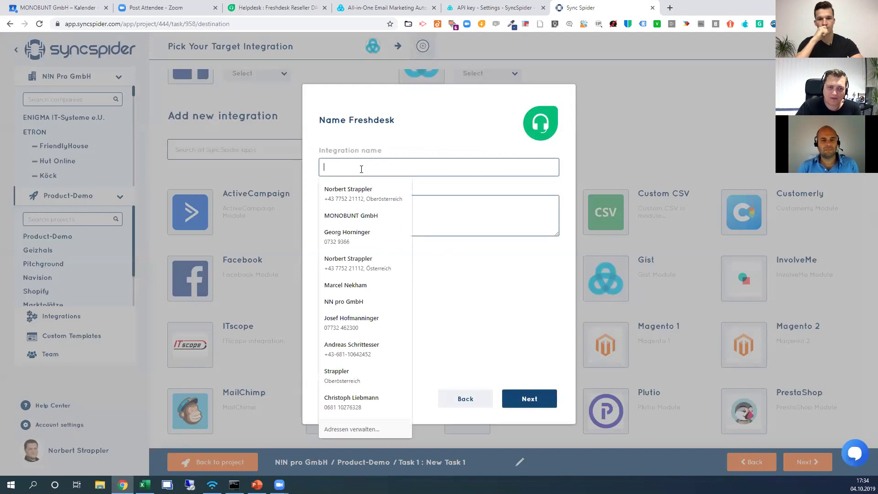
type("Freshdesk DACH")
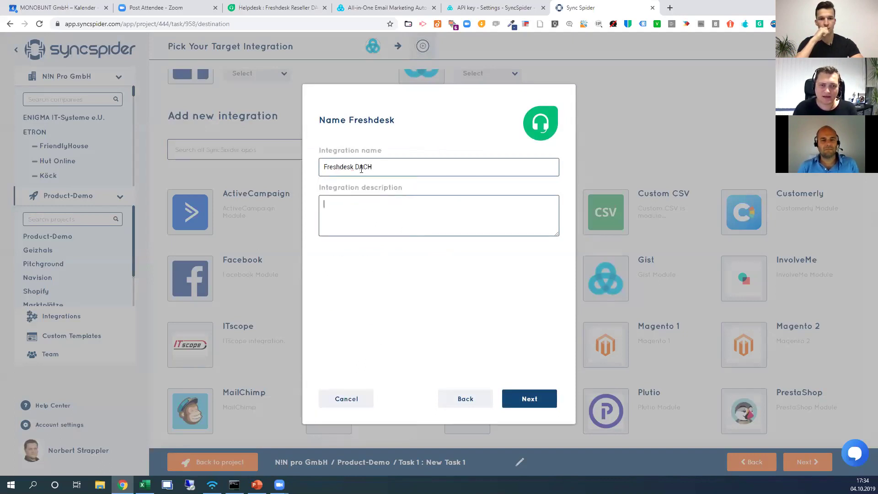
left_click(538, 405)
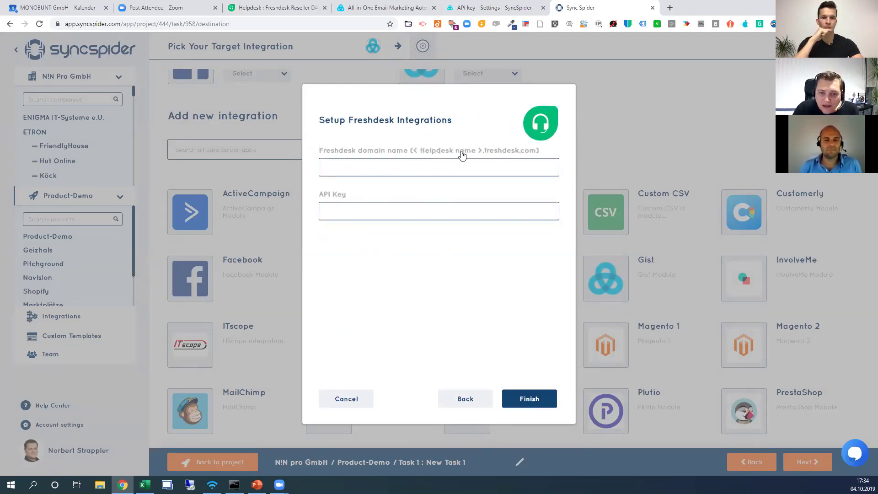
left_click(270, 8)
left_click(119, 24)
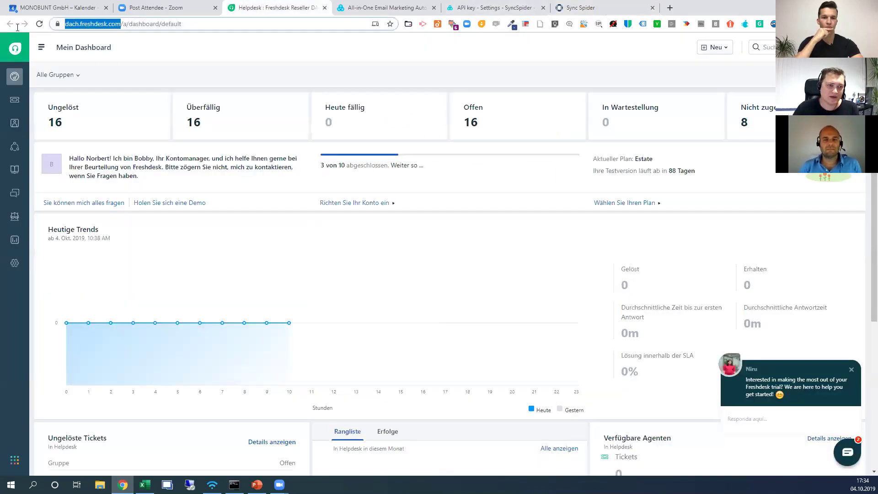
left_click(590, 8)
key("ctrl+v")
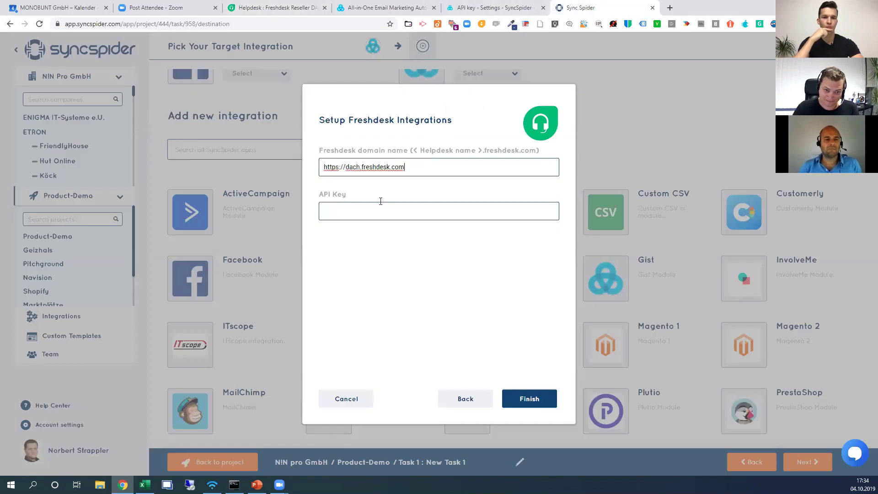
Step: Open the profile settings in Freshdesk, dismiss the chat prompt and copy the account's API key
left_click(269, 7)
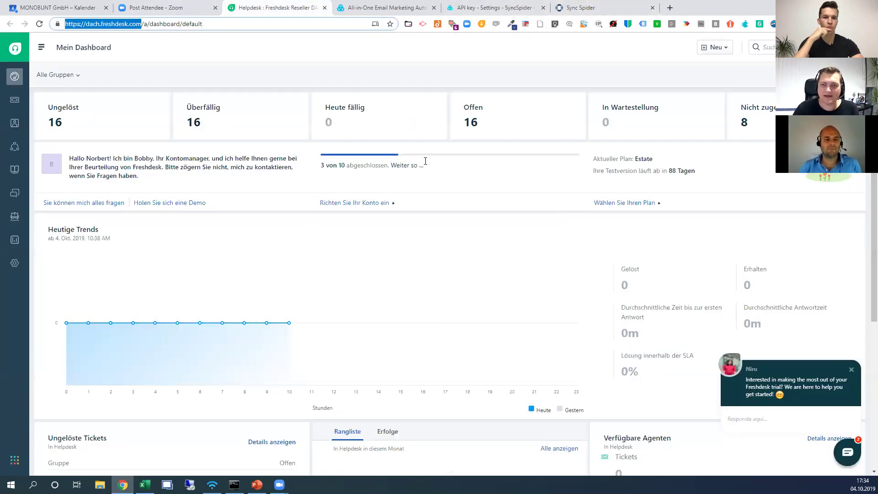
left_click(854, 47)
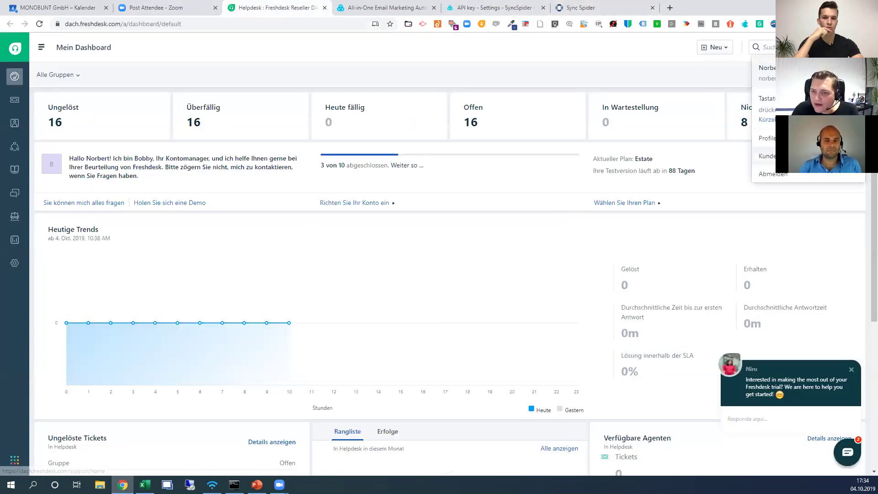
left_click(766, 138)
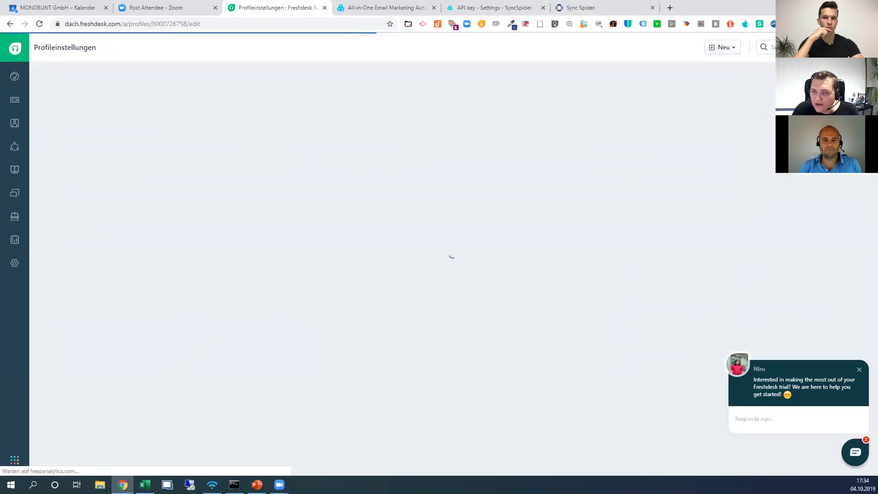
left_click(859, 370)
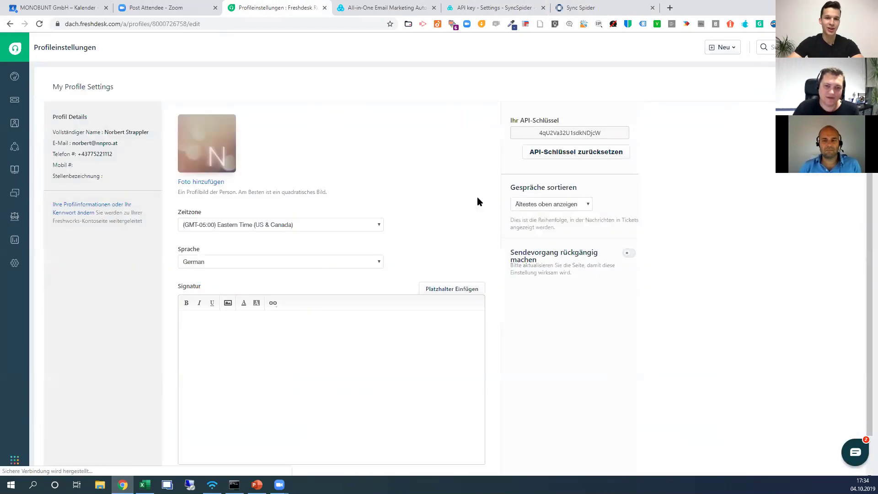
double_click(572, 137)
key("ctrl+c")
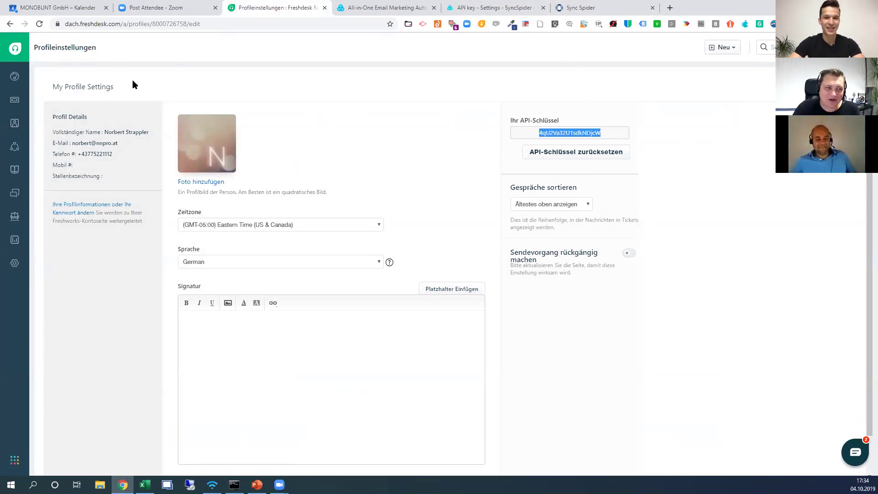
left_click_drag(85, 24, 110, 23)
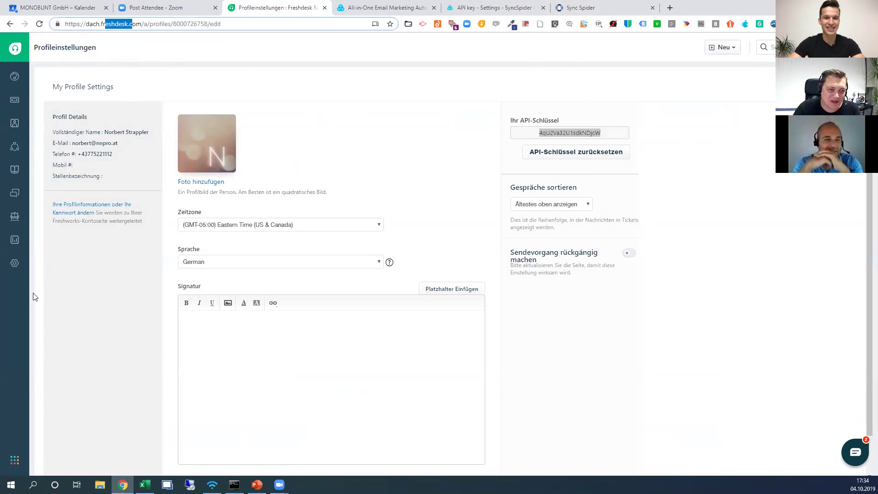
Step: Return to SyncSpider, paste the API key into the Freshdesk integration's API Key field and finish the setup
left_click(592, 8)
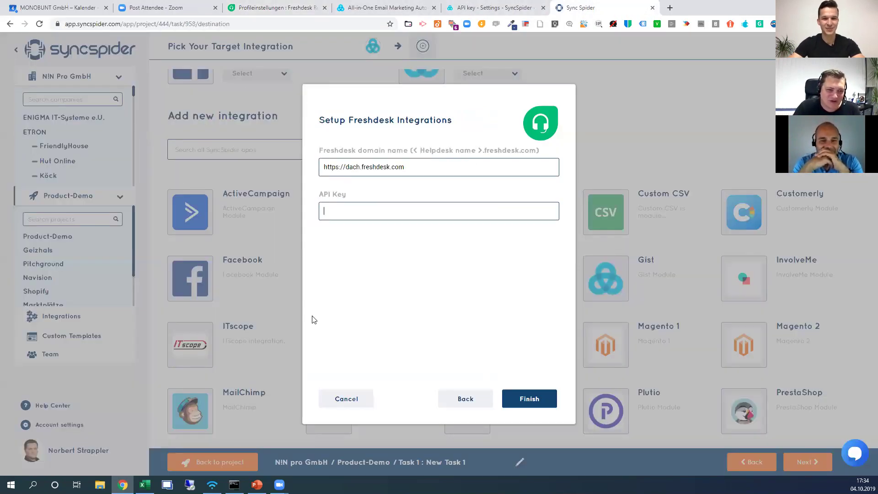
key("ctrl+v")
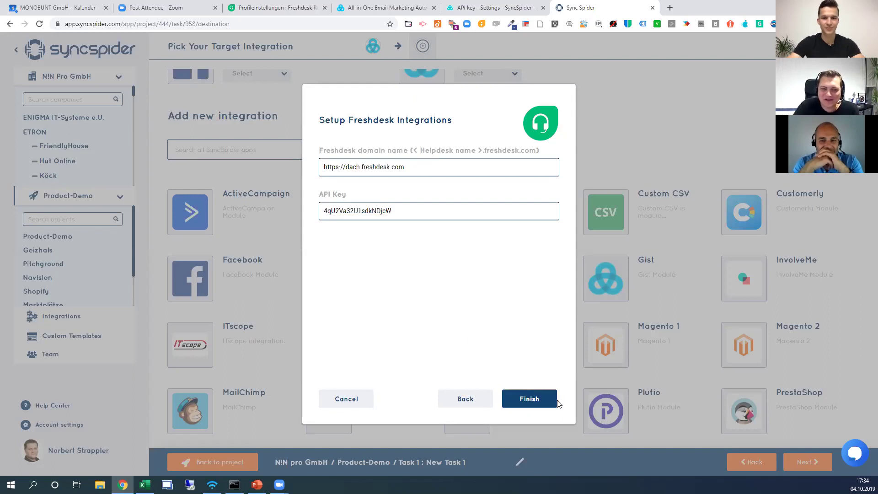
left_click(525, 400)
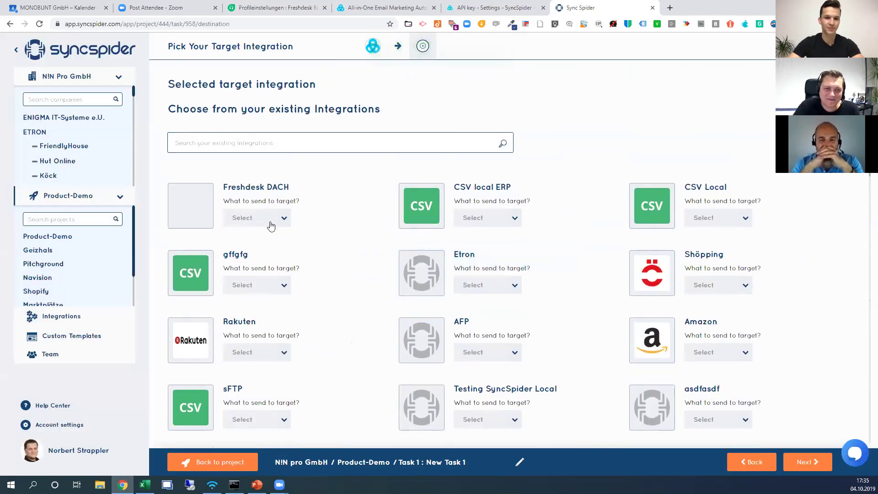
Step: Select Freshdesk DACH as the task's target with Contact as the data to send, and continue to its destination configuration
left_click(289, 189)
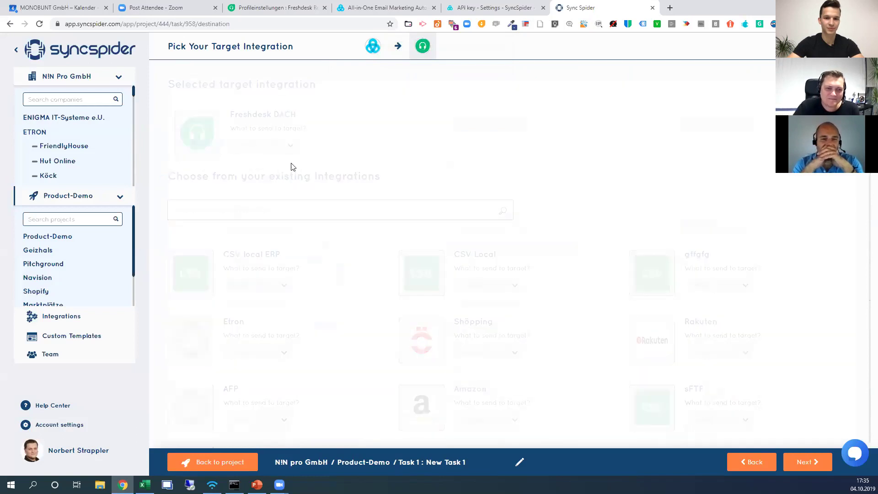
left_click(274, 146)
left_click(252, 162)
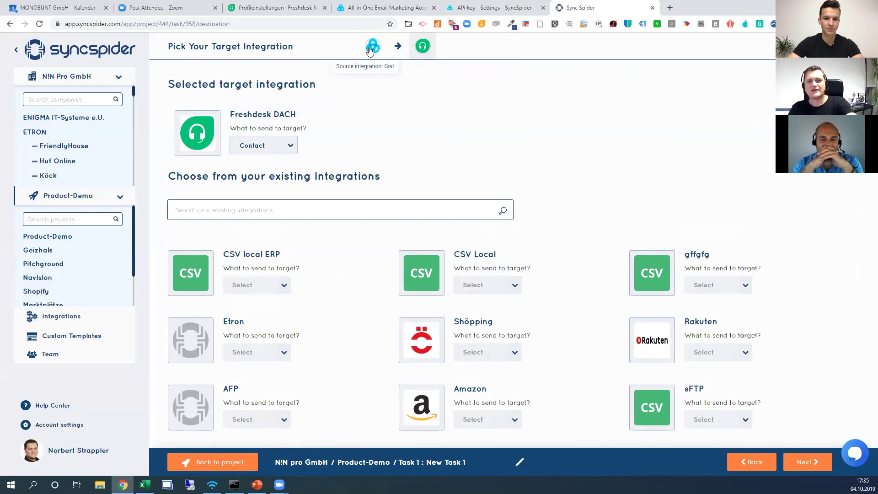
left_click(808, 463)
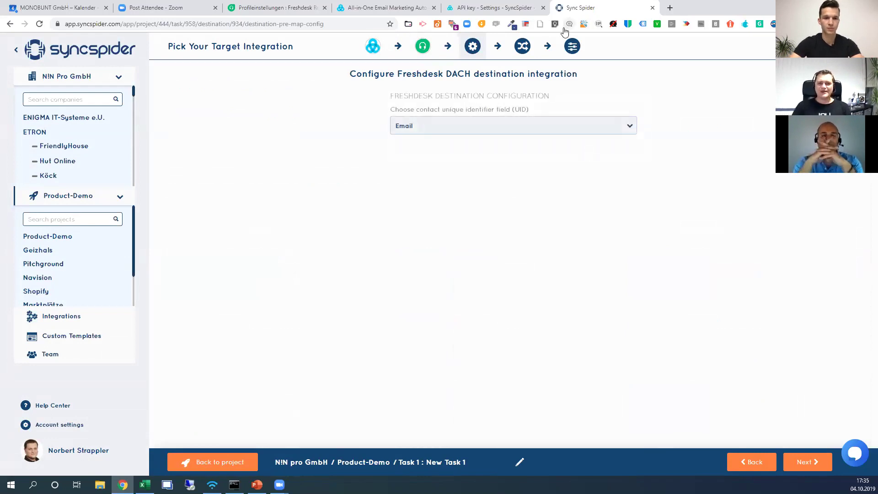
Step: Choose Email as the contact unique identifier field and continue to the field mapping
left_click_drag(399, 96, 518, 97)
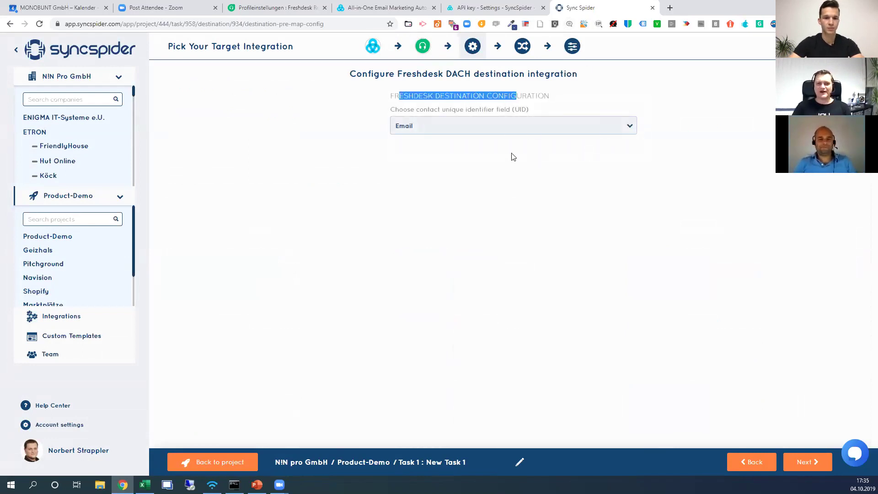
left_click(476, 133)
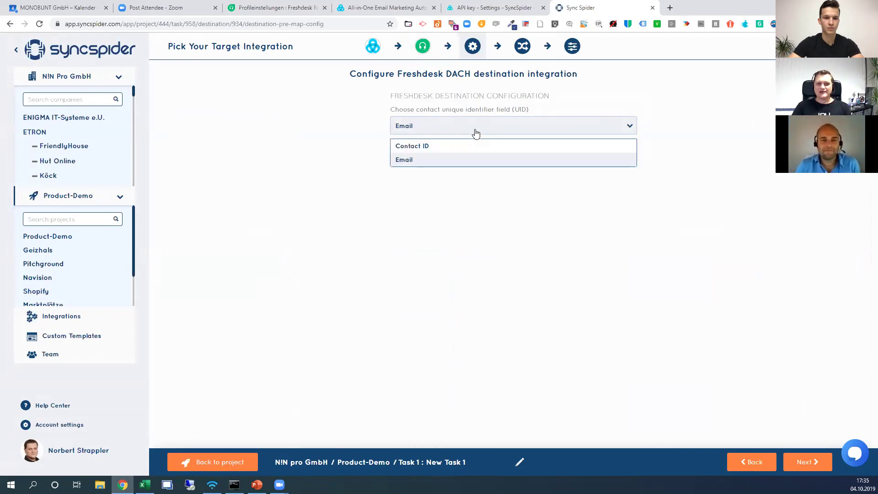
left_click(467, 164)
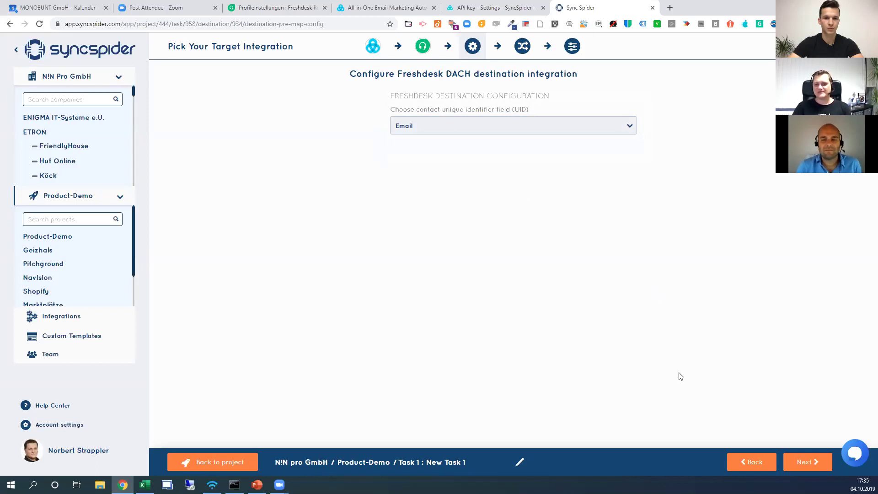
left_click(805, 462)
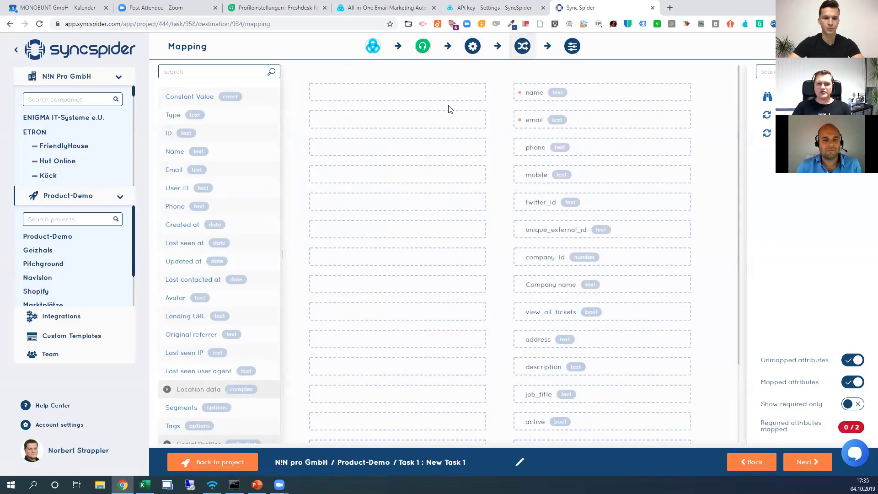
Step: Examine the Freshdesk contact fields, including the custom fields and their types, and the Gist source attributes available for mapping
scroll(562, 163, "down", 2)
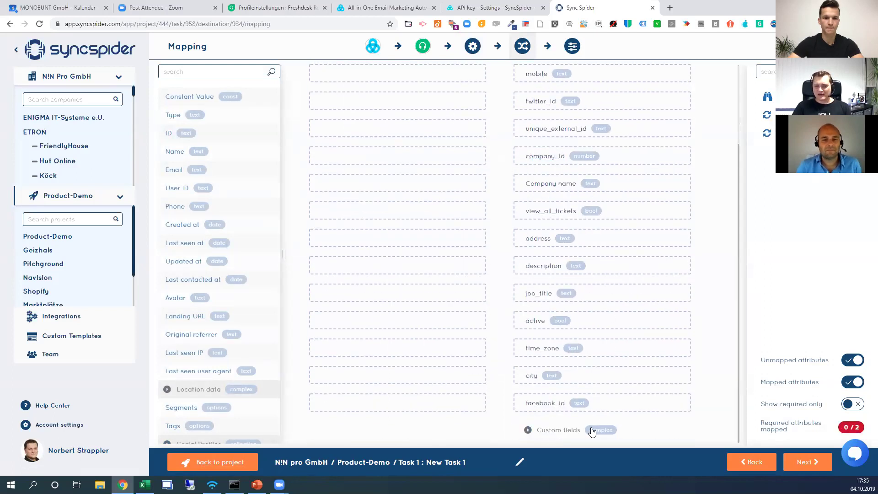
scroll(588, 279, "down", 1)
scroll(590, 278, "up", 3)
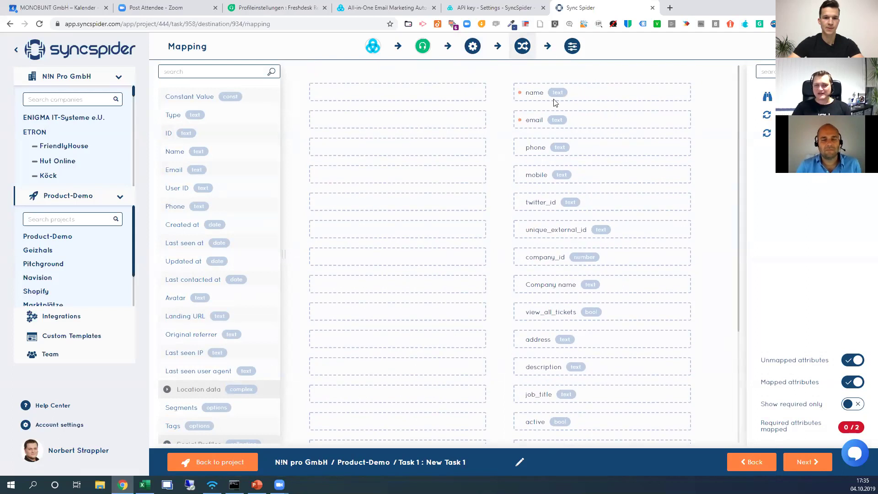
scroll(560, 151, "down", 3)
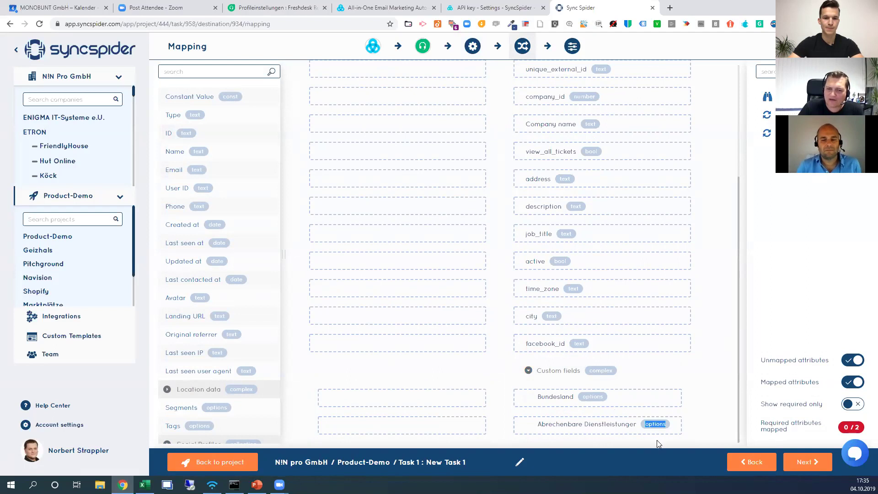
left_click_drag(547, 424, 614, 446)
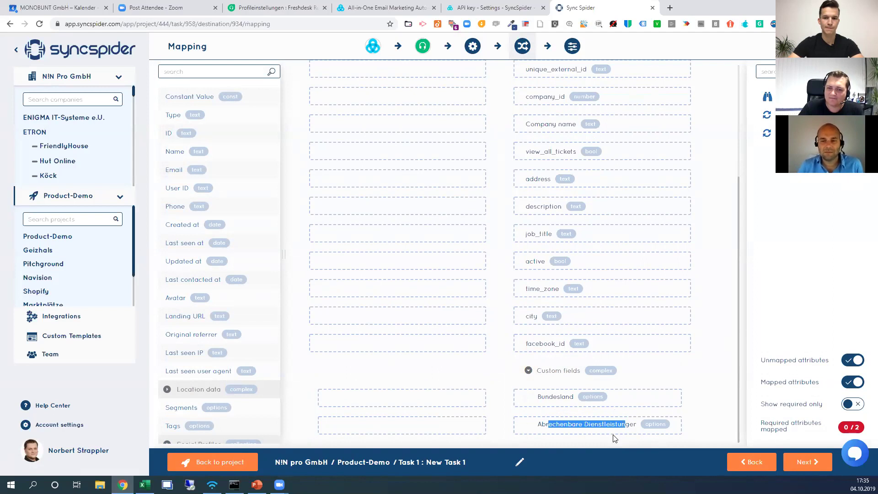
double_click(654, 424)
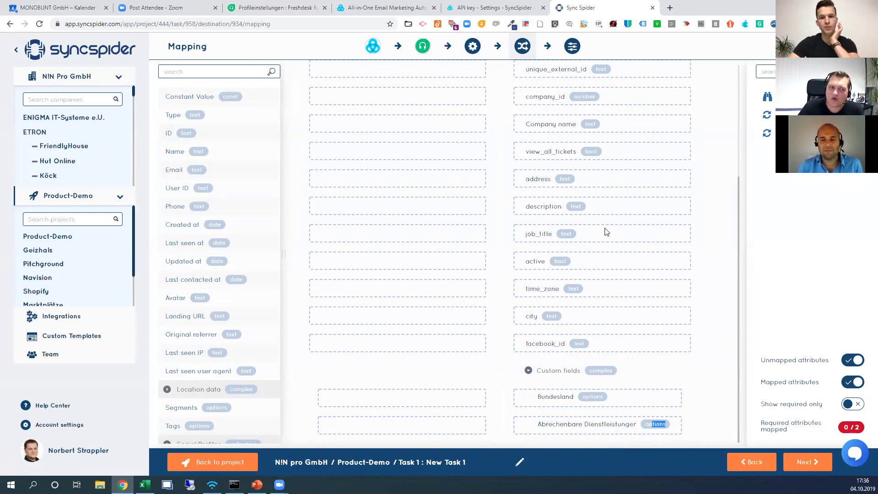
scroll(613, 210, "up", 4)
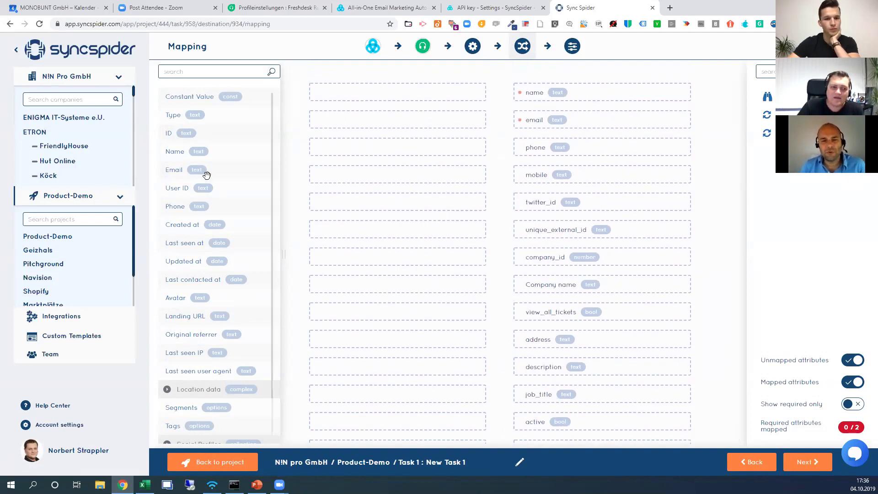
scroll(206, 179, "down", 2)
scroll(201, 186, "up", 2)
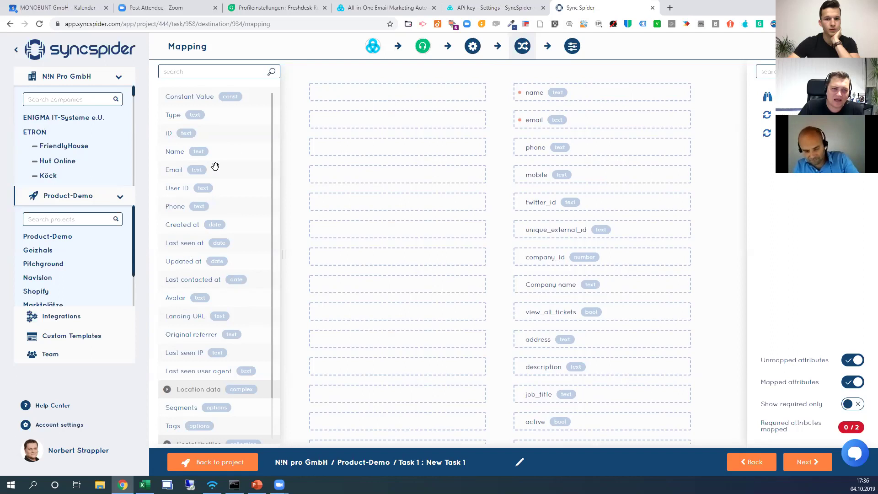
Step: Map the source Email to the target email field and Name to name, leaving both fallback values empty
left_click_drag(215, 166, 387, 121)
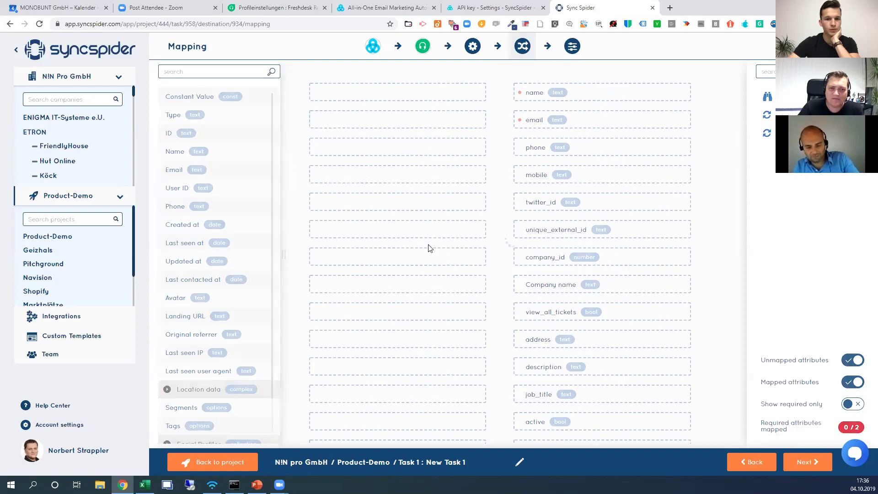
left_click(466, 308)
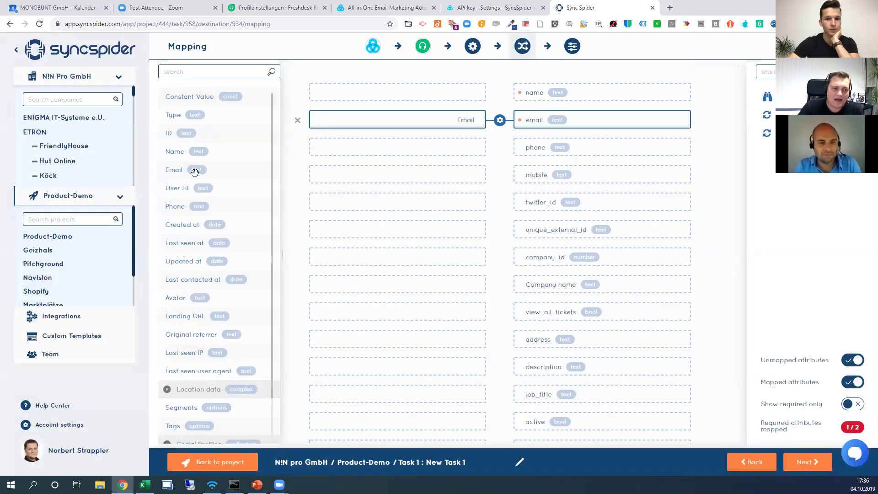
left_click_drag(212, 155, 402, 91)
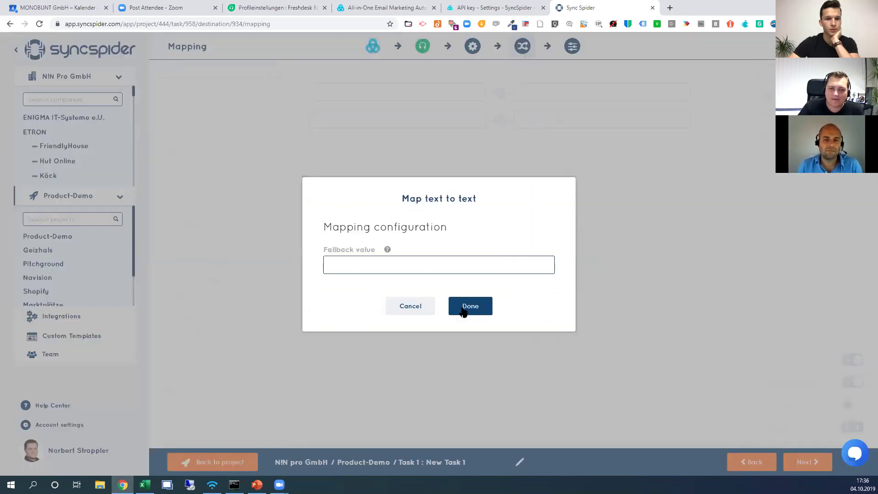
left_click(466, 309)
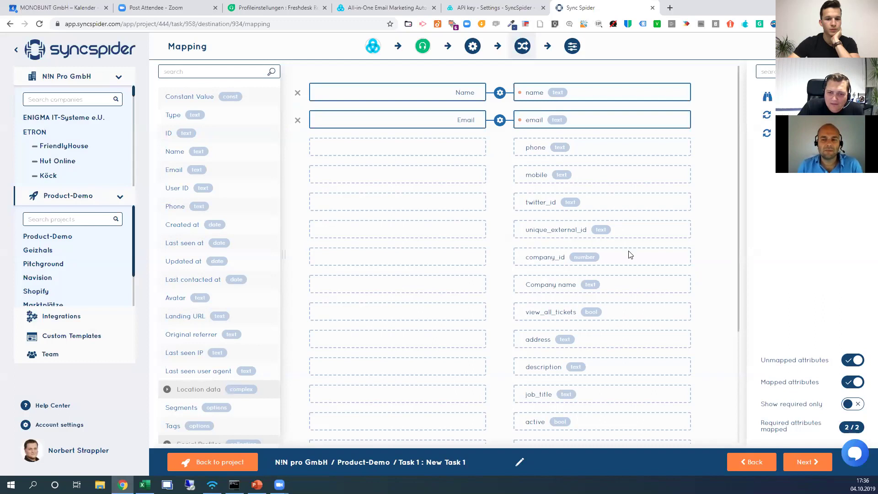
Step: Search the source attributes for "comp", clear the search and review the unmapped Freshdesk contact fields down to the custom fields
scroll(630, 254, "down", 2)
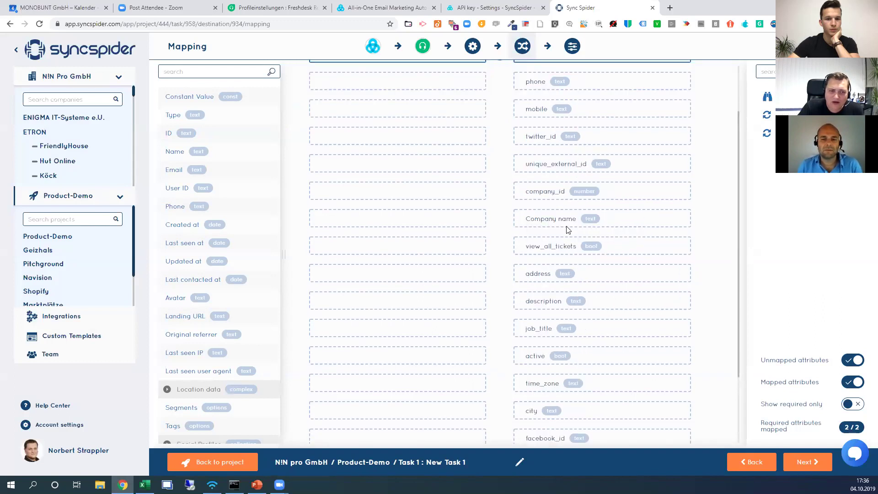
left_click(168, 70)
type("comp")
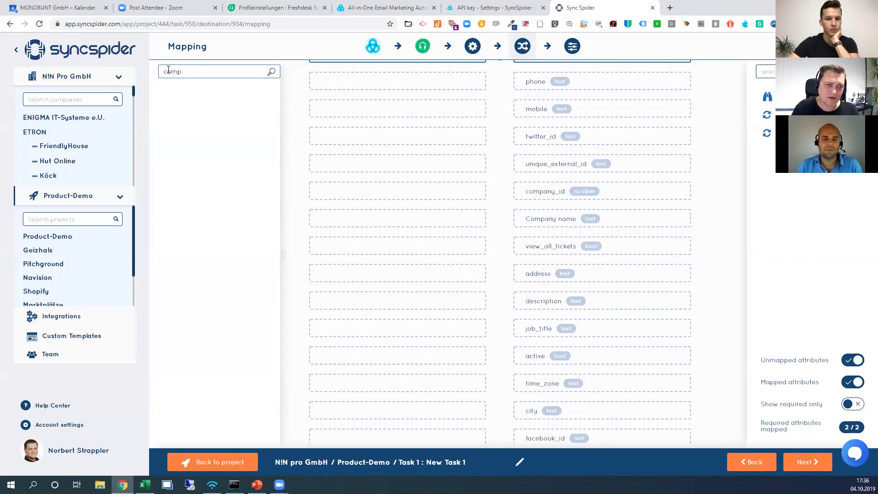
key("BackSpace")
key("BackSpace")
key("BackSpace")
key("BackSpace")
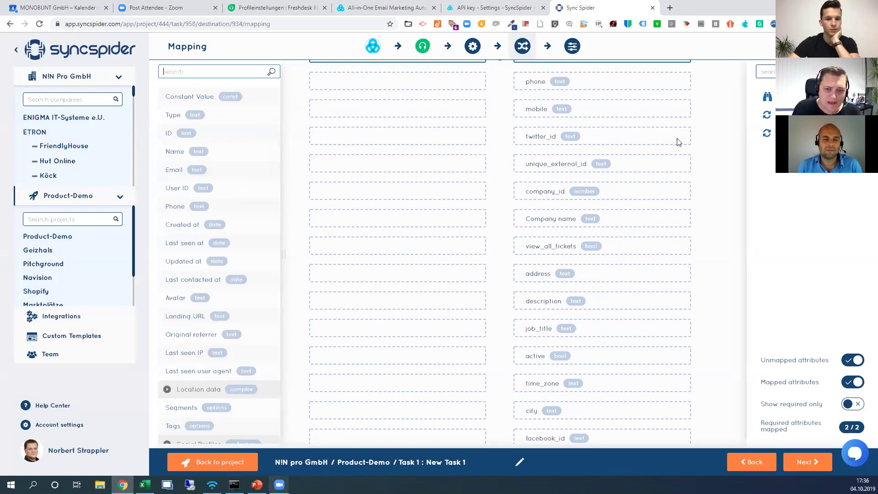
scroll(522, 286, "down", 2)
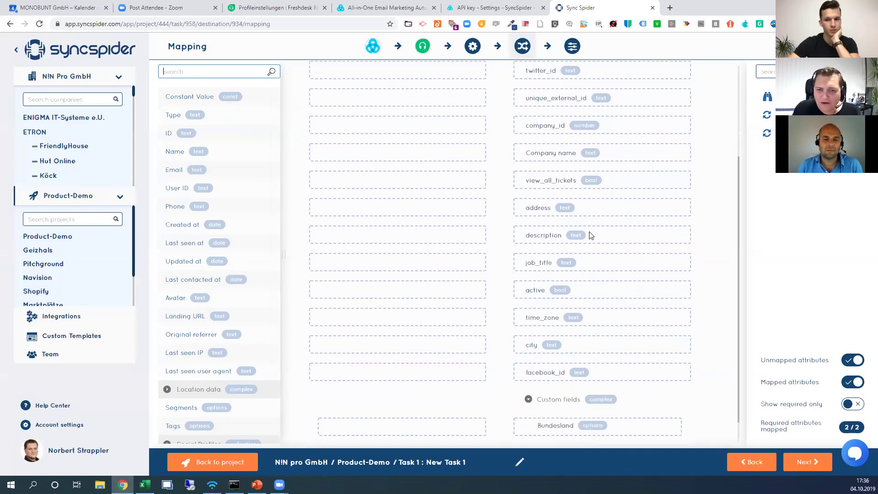
scroll(566, 381, "down", 1)
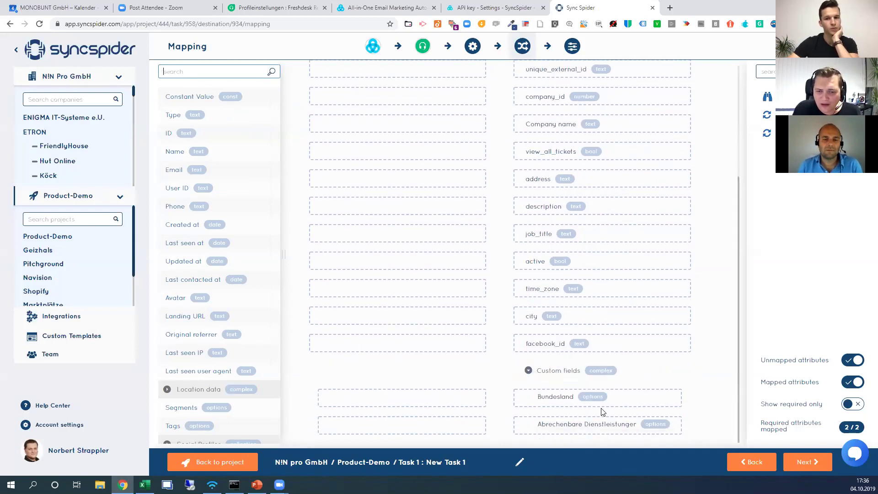
scroll(563, 317, "up", 2)
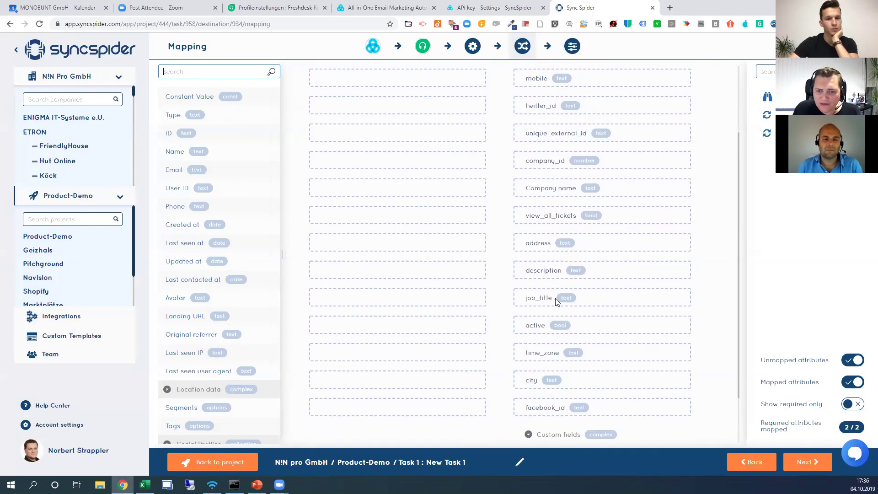
scroll(549, 227, "up", 2)
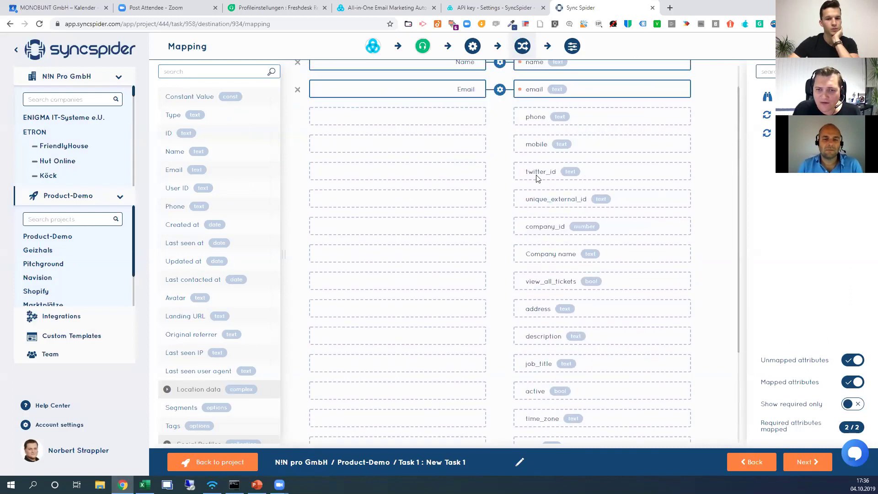
scroll(590, 307, "down", 2)
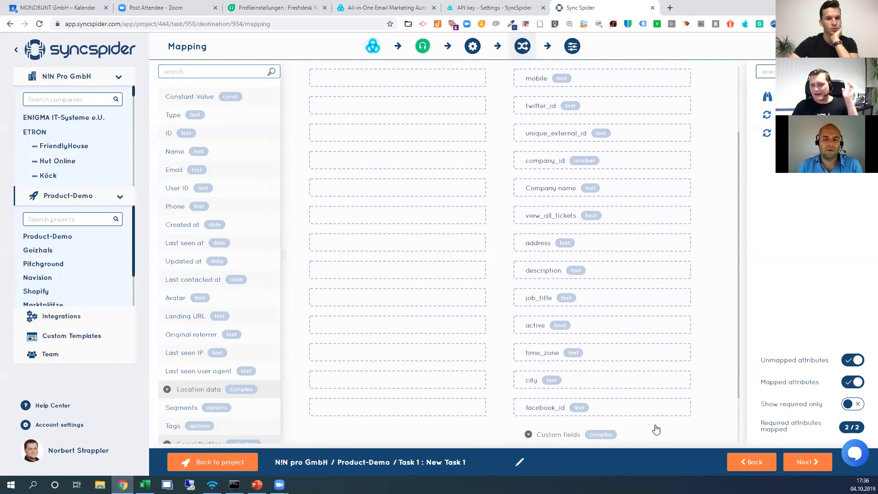
Step: Map the source Phone to the Freshdesk phone field with no fallback value, and continue to the task settings
left_click_drag(535, 408, 548, 408)
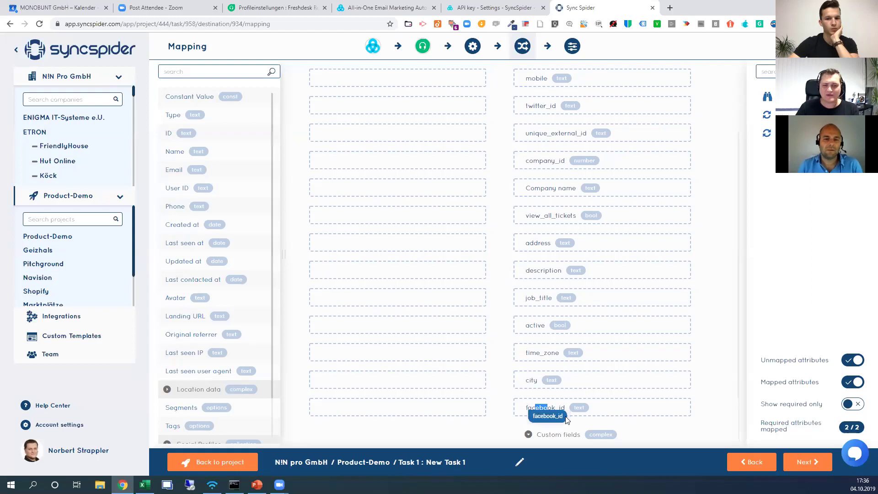
scroll(564, 284, "up", 3)
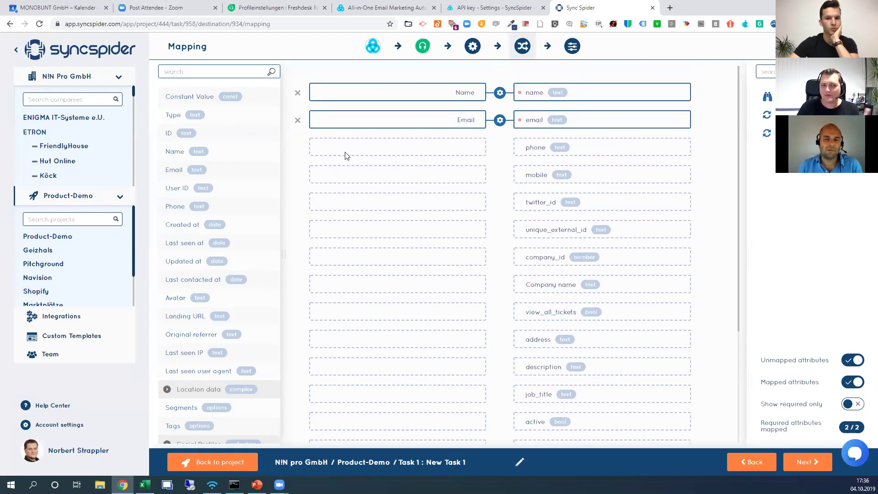
left_click_drag(203, 209, 398, 151)
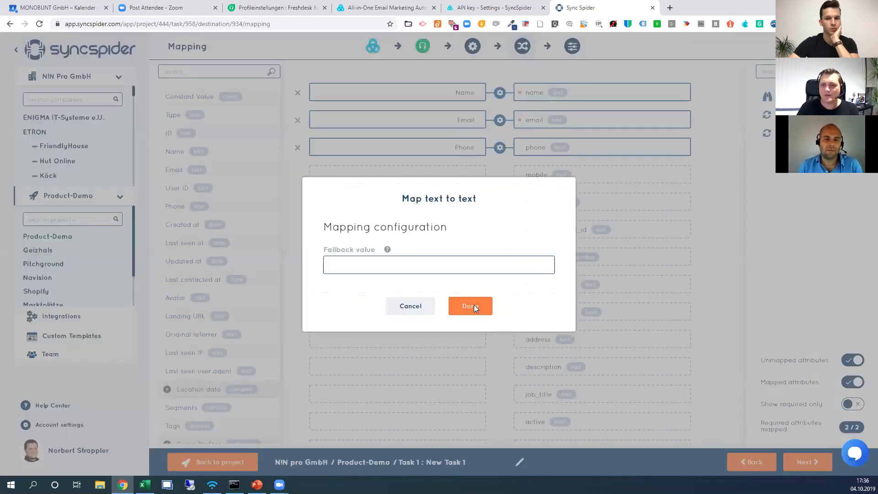
left_click(474, 305)
left_click(804, 462)
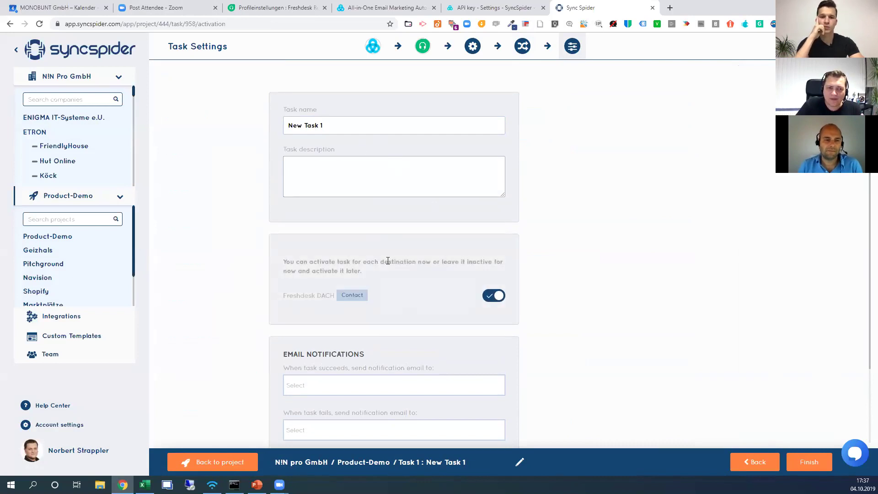
Step: Examine the task settings: name, description, destination activation and the recipients selectable for the success and failure email notifications
scroll(388, 261, "down", 2)
scroll(388, 259, "up", 2)
scroll(577, 147, "up", 1)
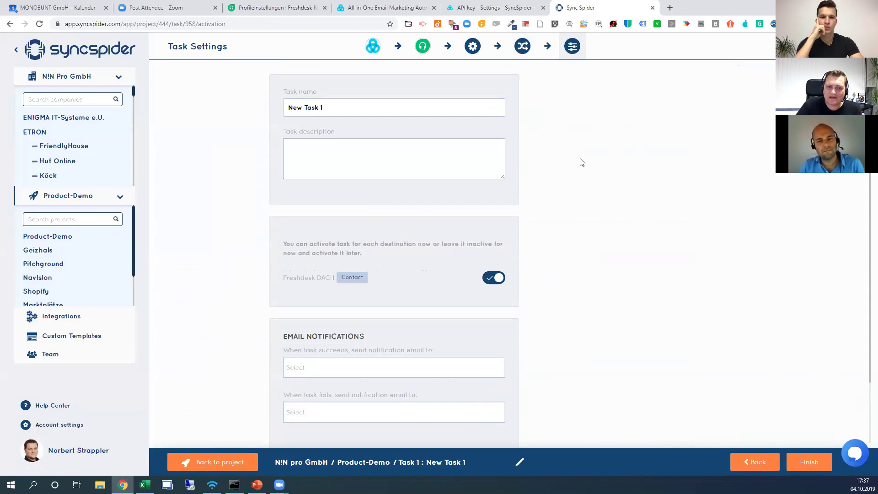
scroll(582, 162, "up", 1)
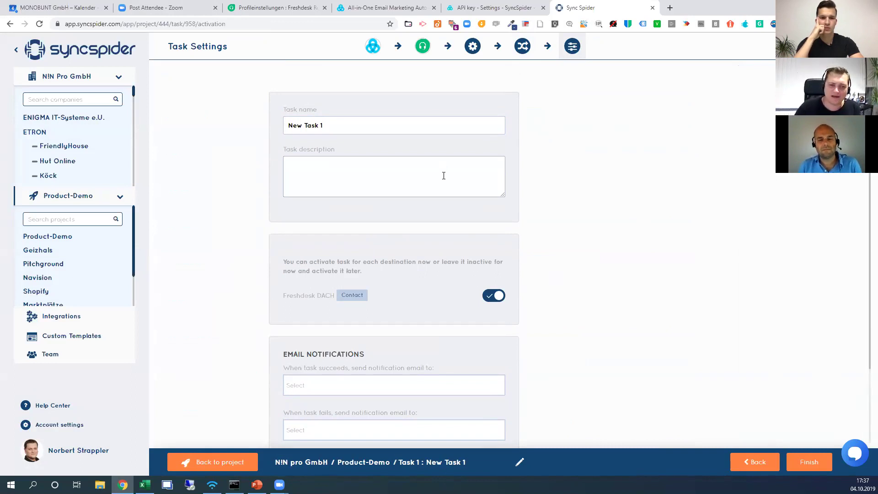
scroll(442, 183, "down", 2)
left_click(303, 339)
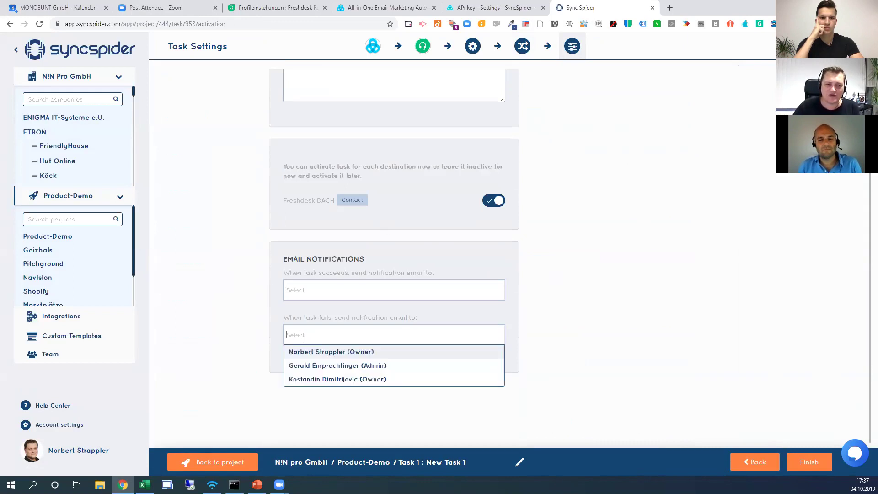
left_click(317, 295)
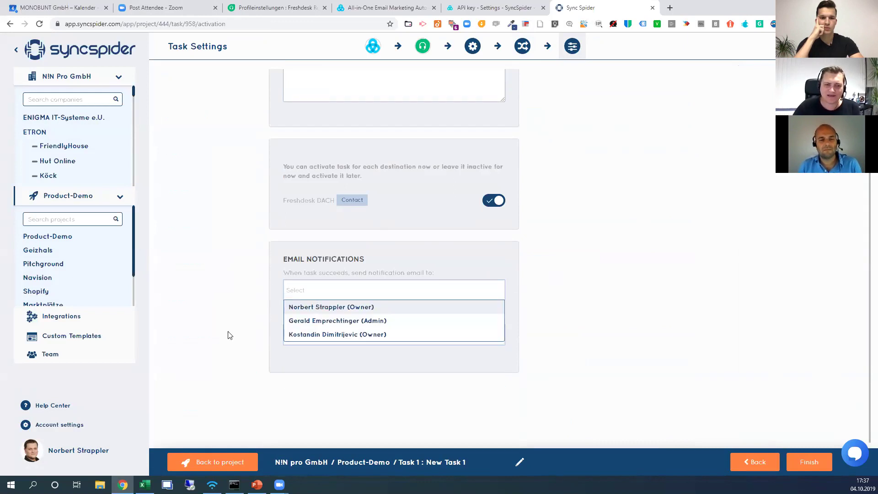
left_click(250, 332)
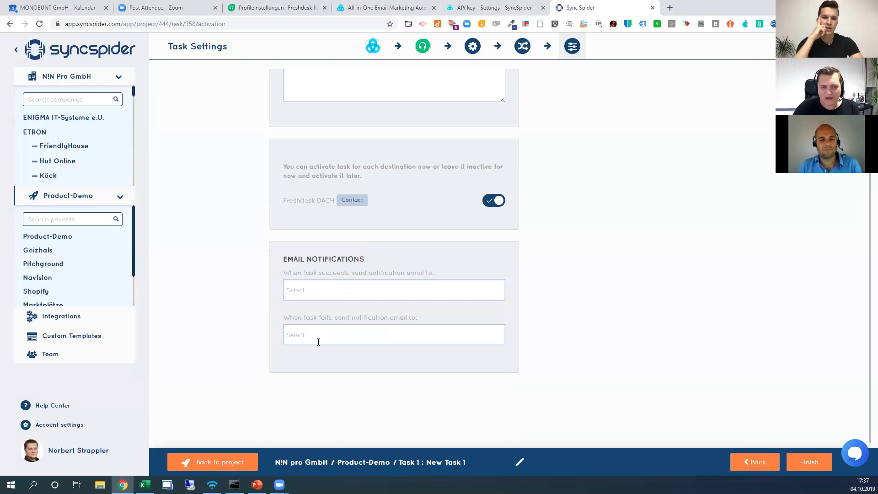
left_click(319, 342)
left_click(678, 372)
scroll(678, 371, "up", 2)
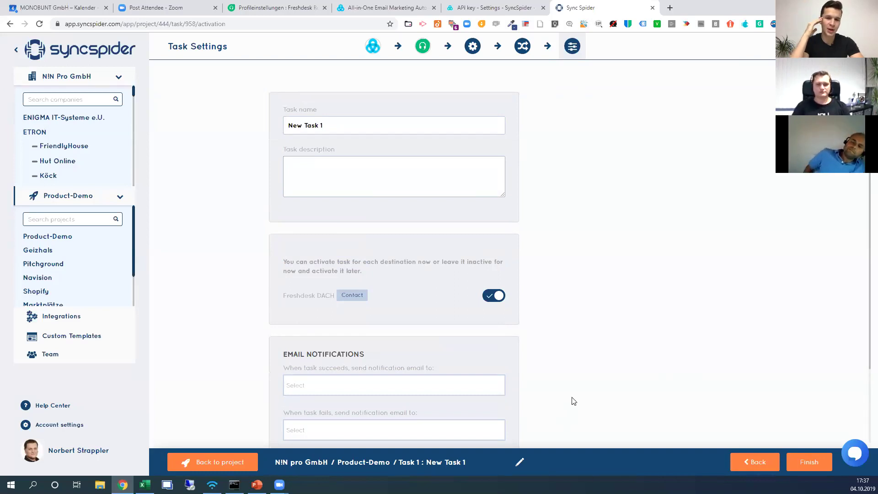
scroll(574, 401, "down", 2)
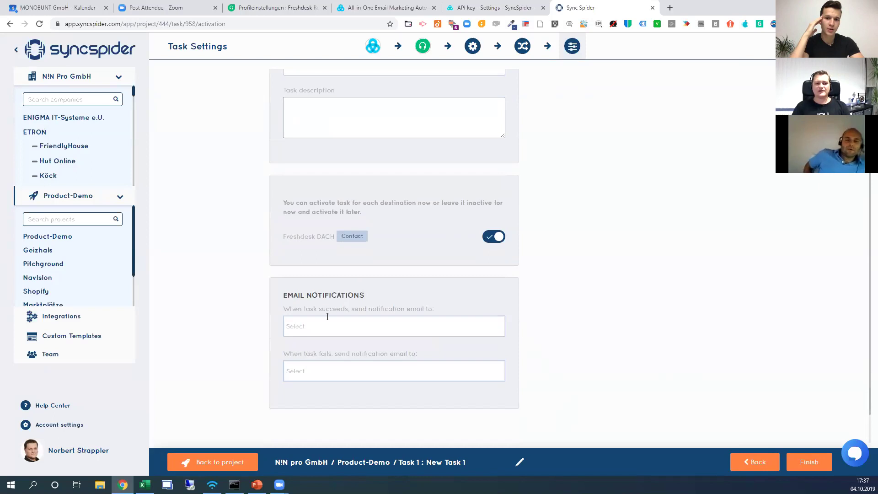
left_click(311, 319)
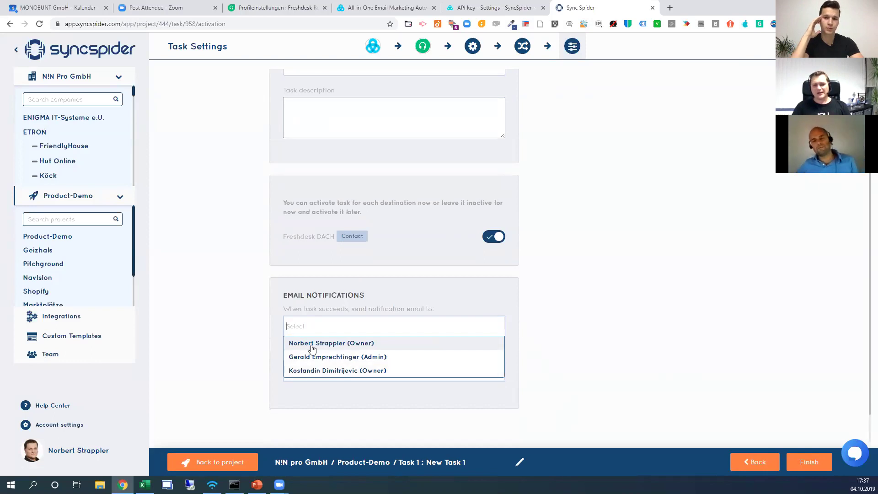
left_click(261, 346)
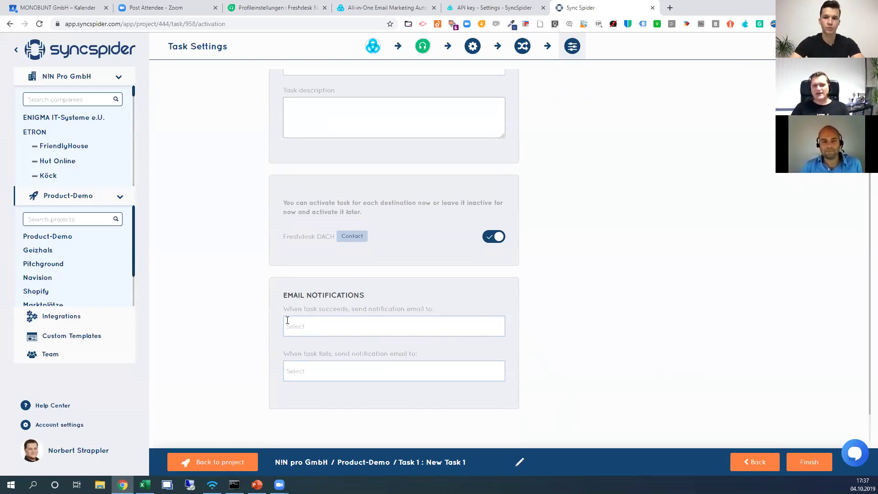
left_click_drag(286, 297, 375, 295)
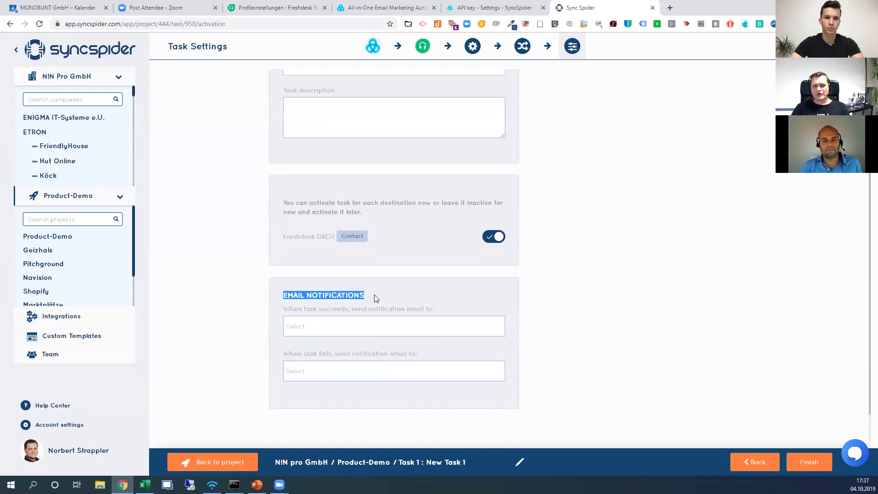
Step: Try the first listed owner as recipient of the success notification and of the failure notification, removing each selection again
left_click(317, 330)
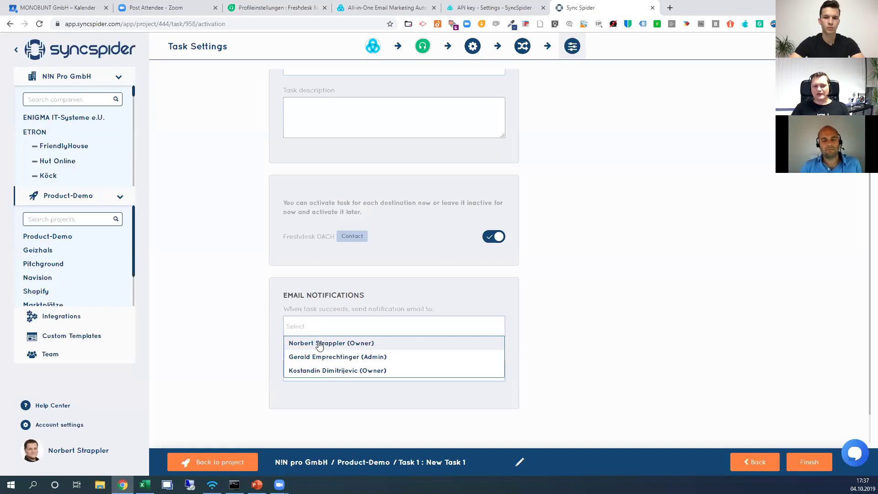
left_click(315, 342)
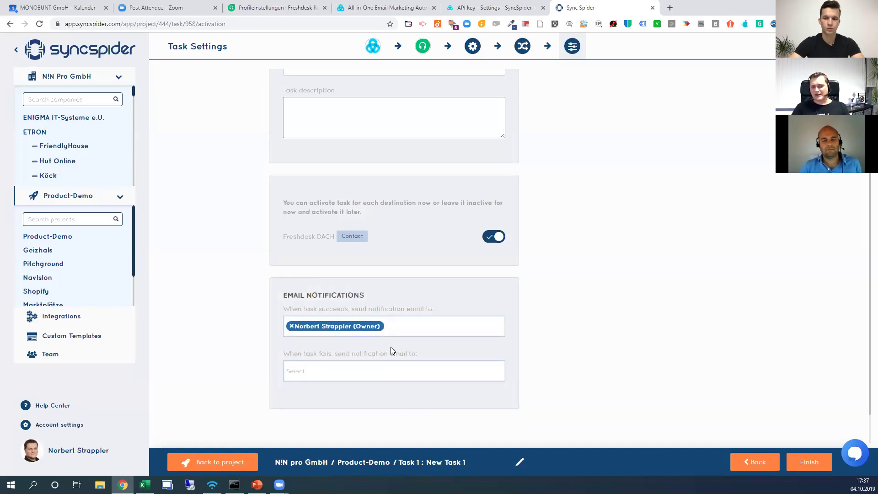
left_click(291, 326)
left_click(304, 370)
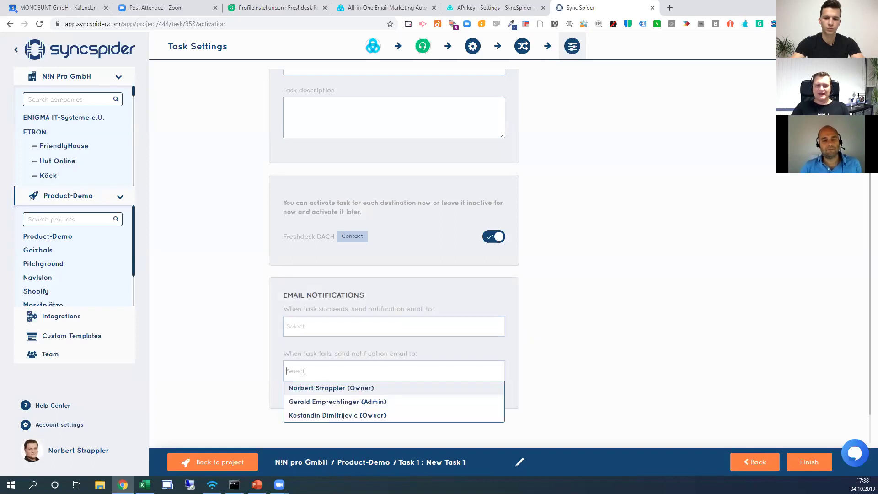
left_click(313, 390)
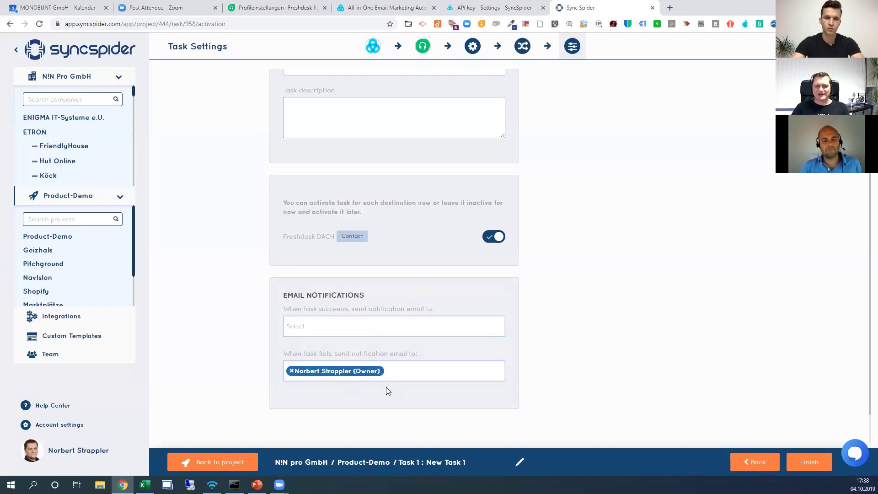
left_click(292, 372)
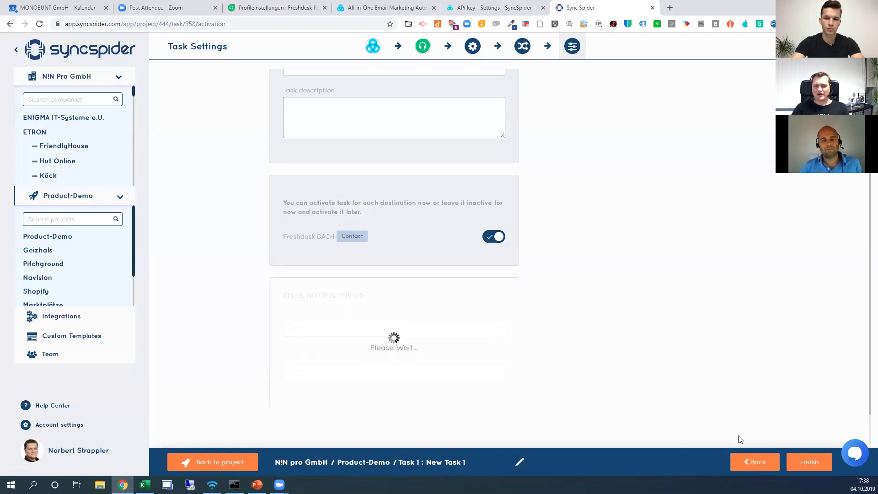
Step: Finish the task setup and rename New Task 1 in the project's task list to "Gist Leads to Freshdesk"
left_click(809, 463)
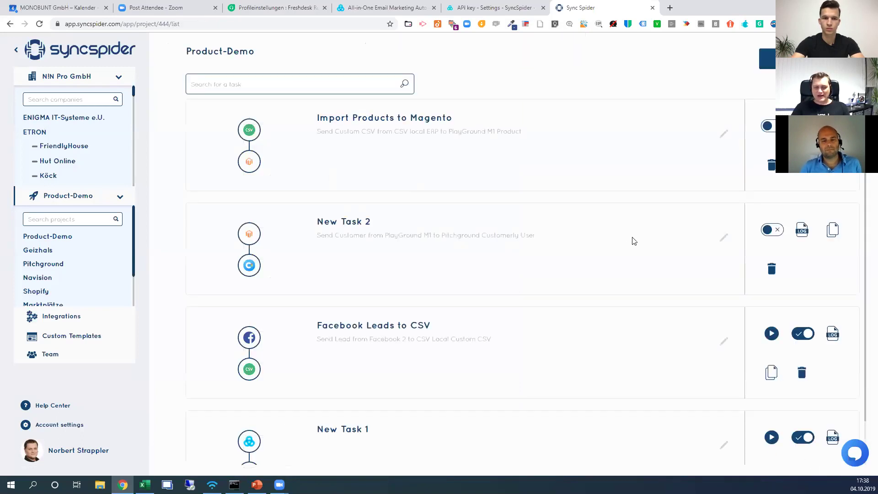
scroll(515, 292, "down", 1)
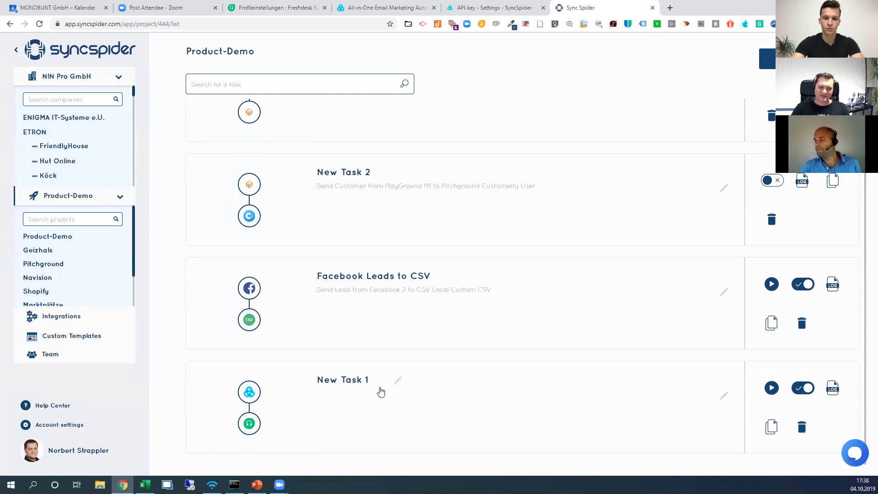
left_click(397, 382)
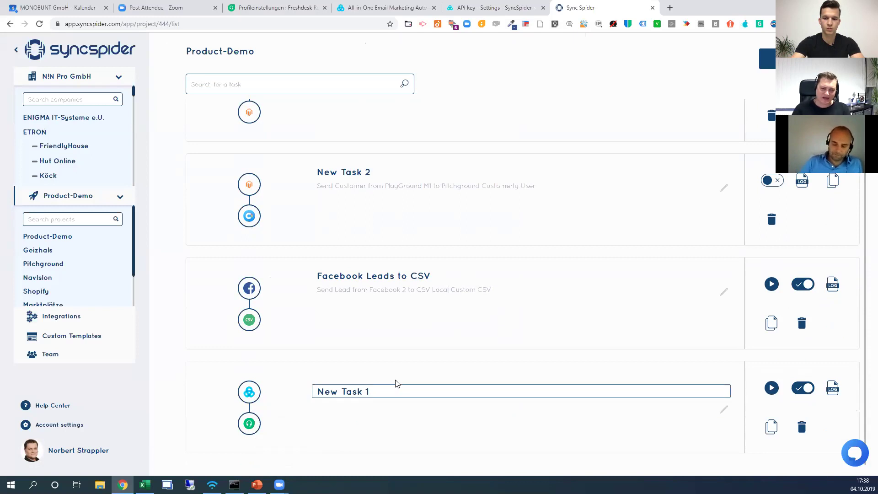
key("ctrl+a")
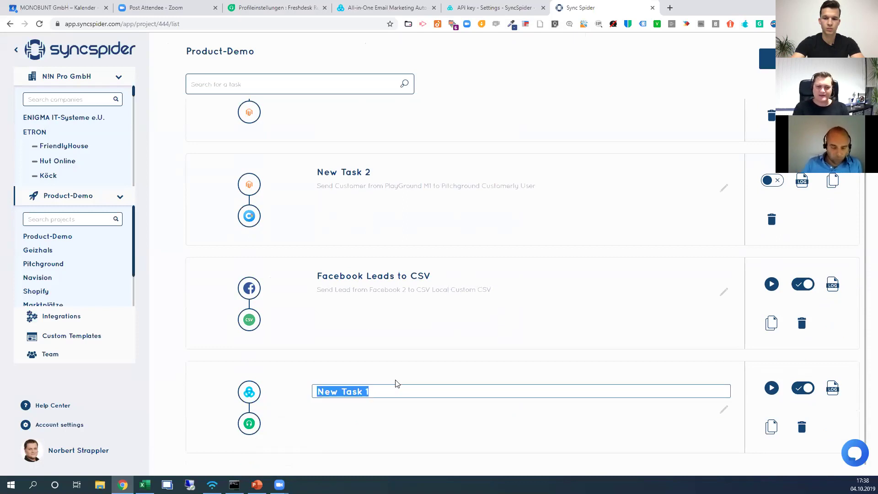
type("Gist Lead")
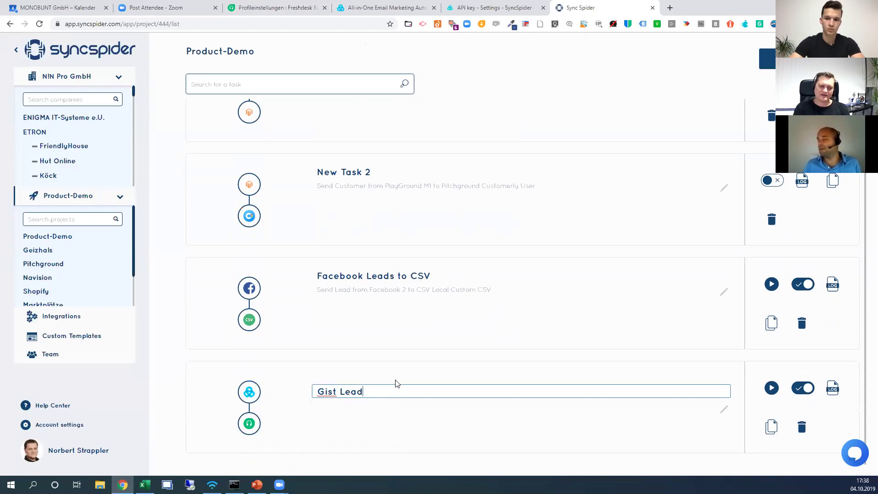
type("s to Fre")
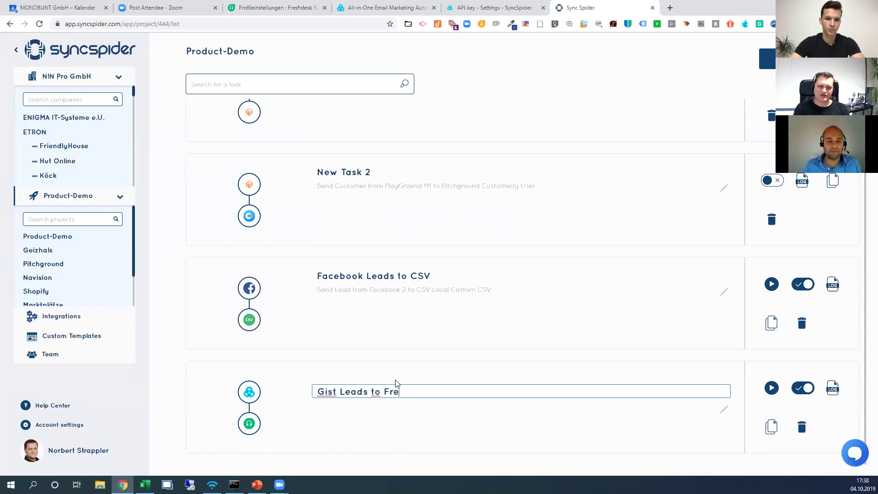
type("shdesk")
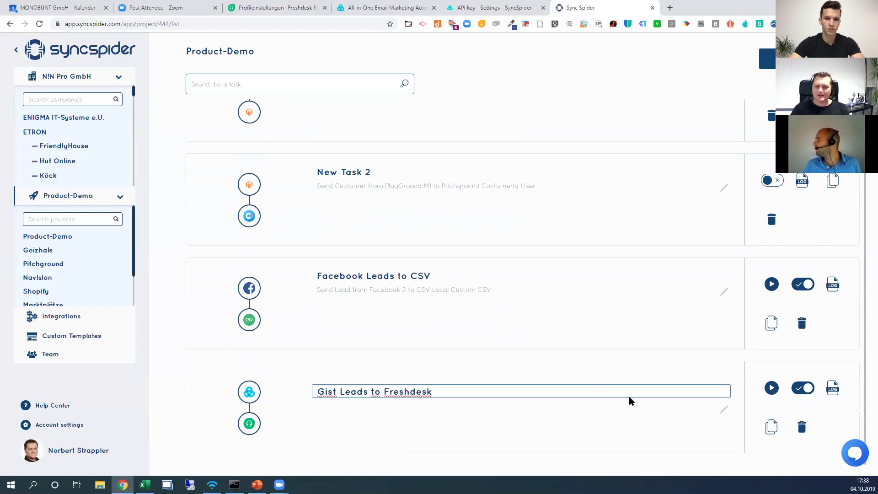
Step: Set the task description to "Send the leads that are grabbed from the Homepage to Freshdesk, so Agents know that they have been already on our site."
left_click(722, 410)
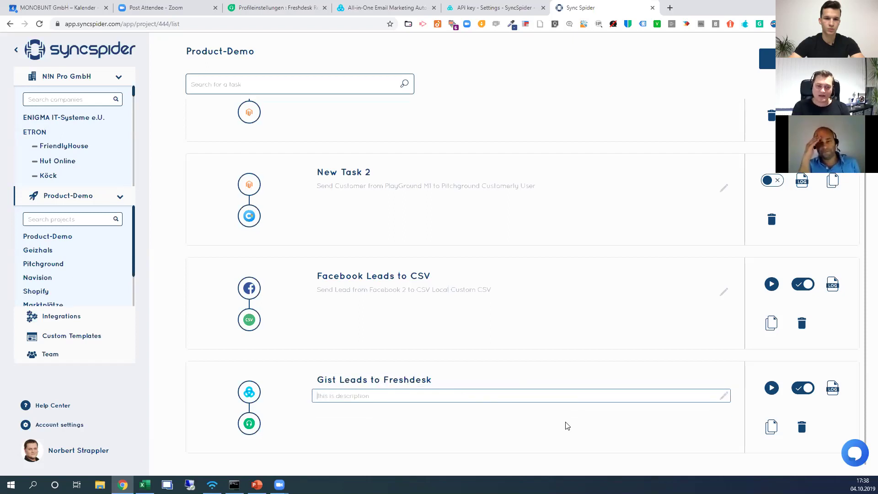
type("Send the leads ")
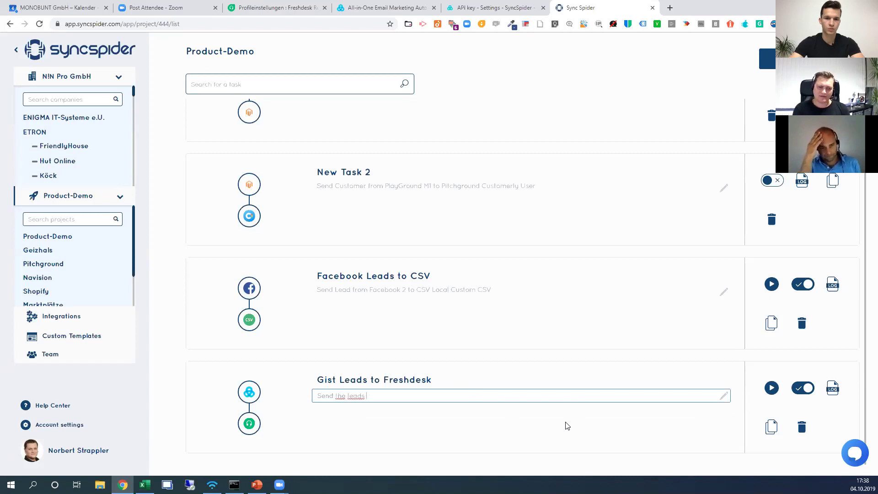
type("that are grabbed from the Ho")
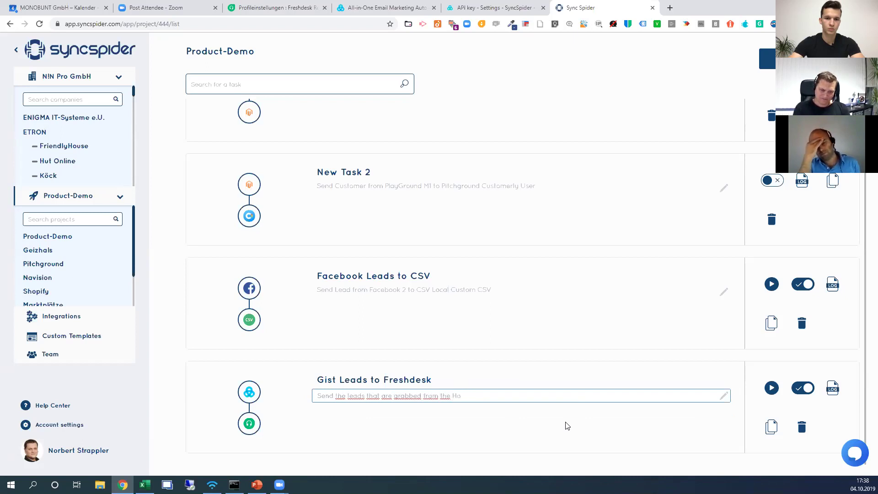
type("mepage to Fre")
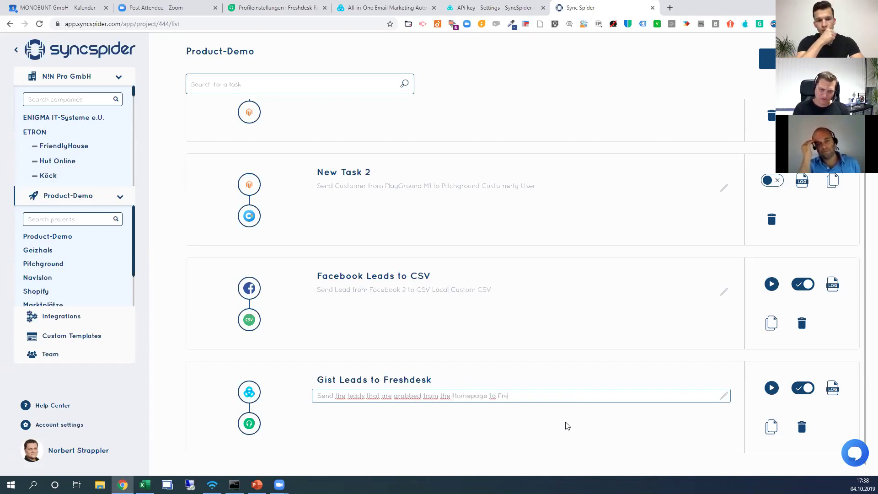
type("shdesk, so Ag")
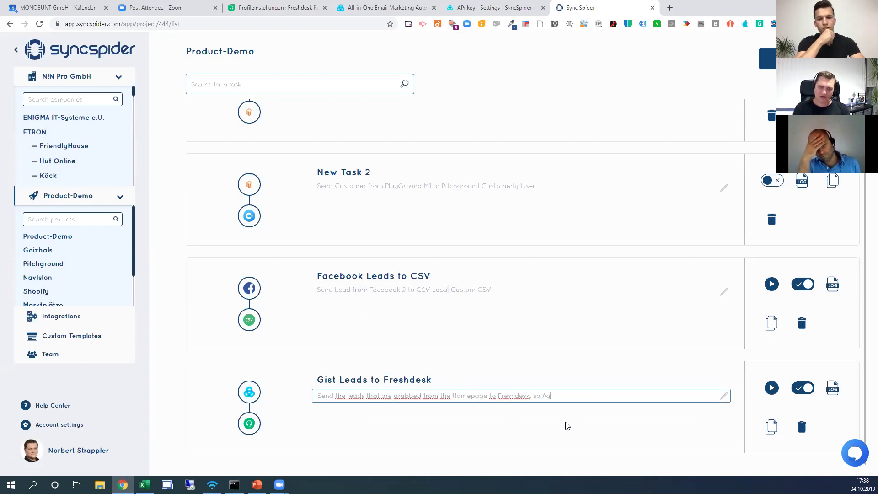
type("ents know that they have been already c")
type("n our site.")
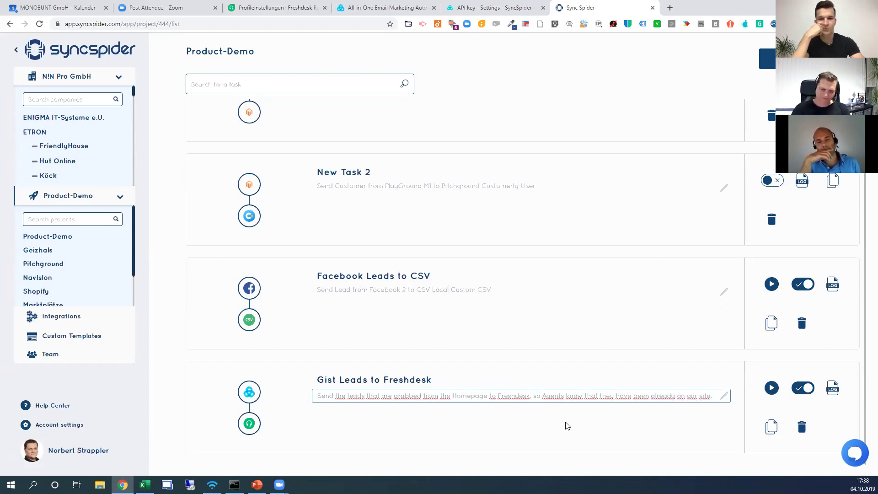
key("Return")
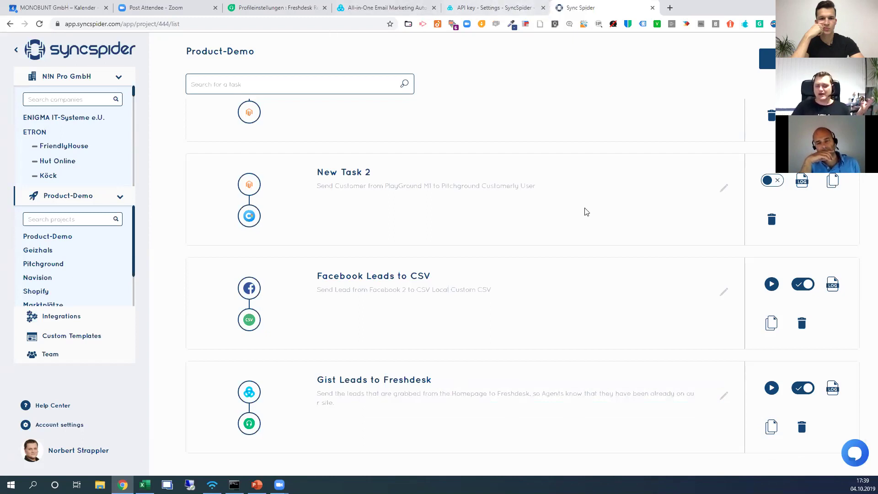
Step: Run the Gist Leads to Freshdesk task manually and check the processed items in its execution log
left_click(772, 388)
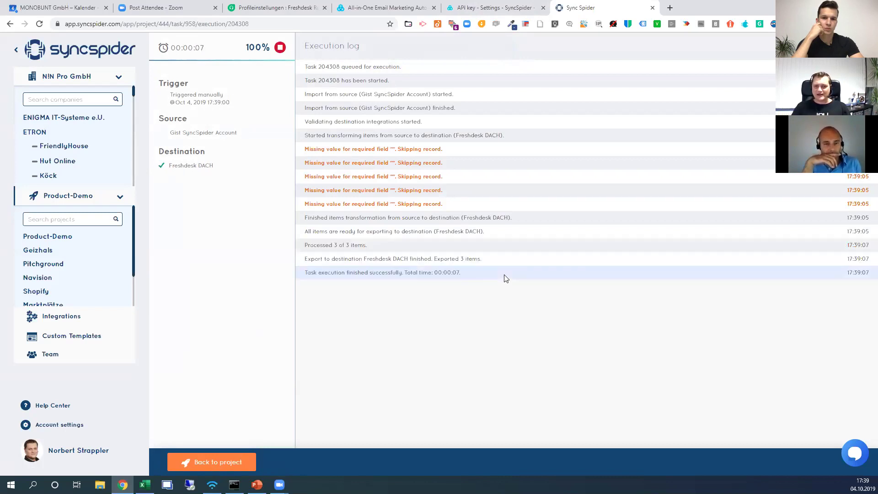
left_click_drag(366, 244, 318, 241)
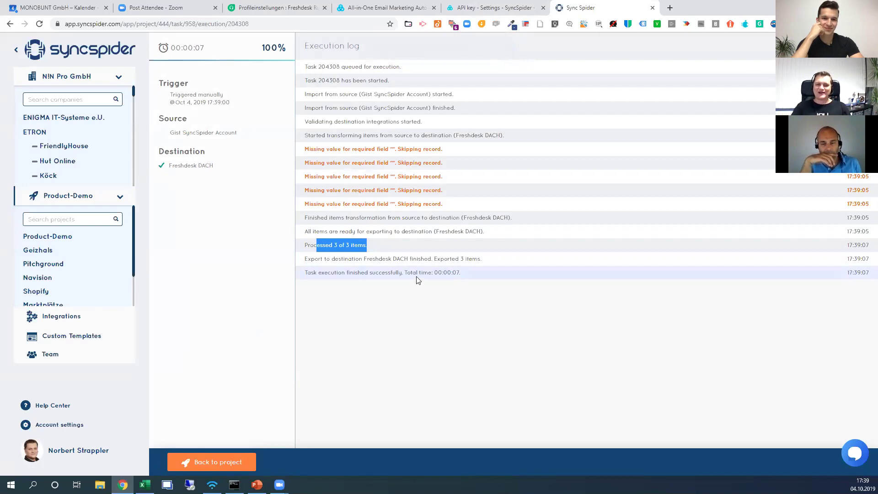
Step: Review the execution log's destination export, the skipped records with missing required fields, and the exported items
left_click_drag(367, 258, 404, 259)
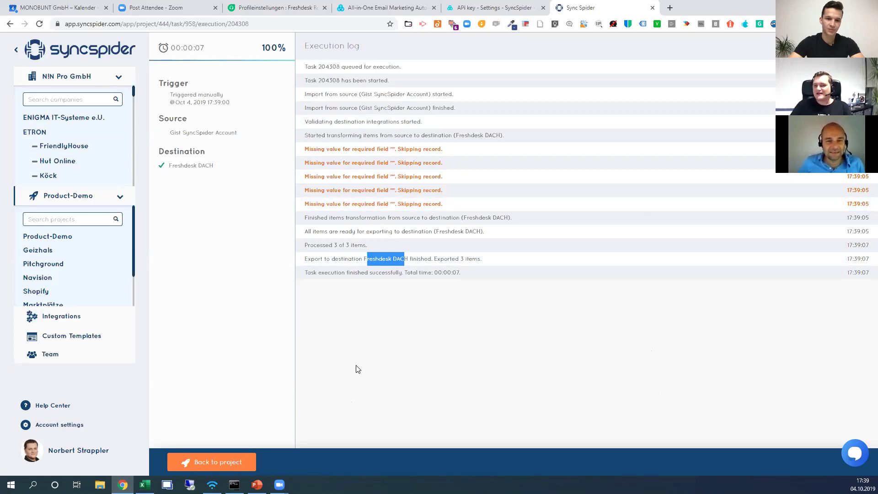
left_click_drag(321, 149, 360, 200)
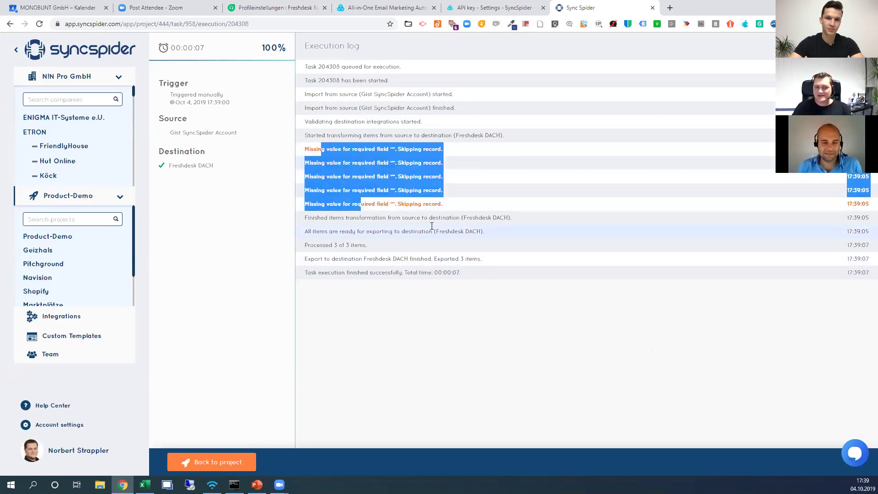
left_click(406, 325)
left_click_drag(424, 264, 477, 260)
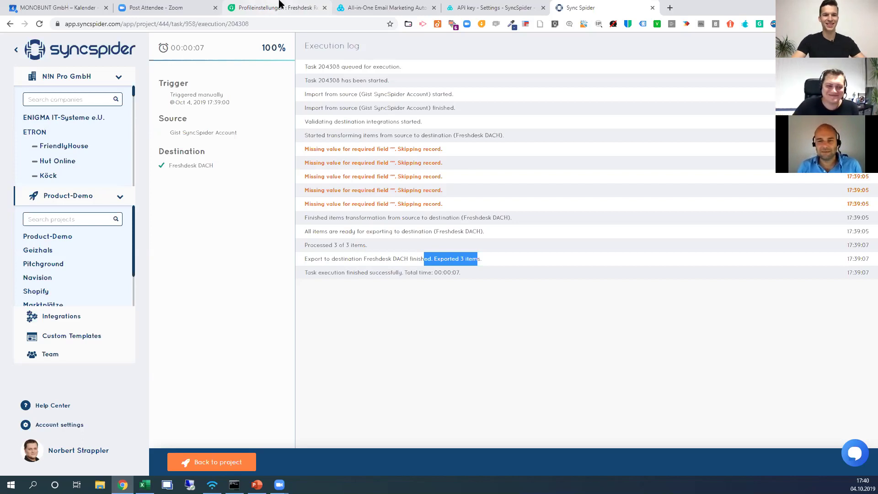
Step: Close the browser tab with the Freshdesk profile settings
left_click(281, 4)
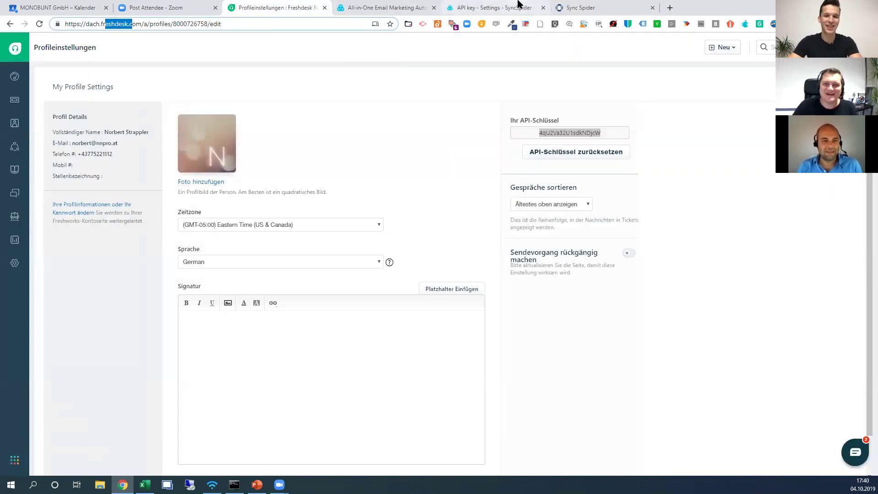
left_click(617, 12)
left_click(291, 7)
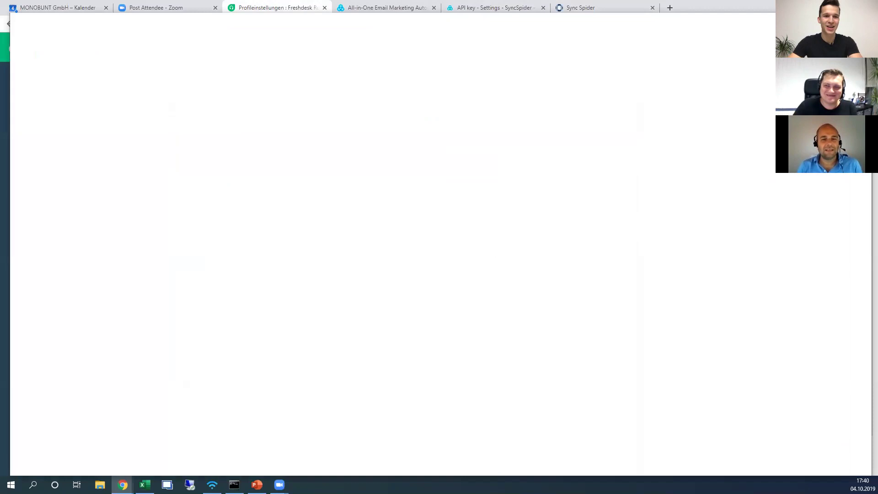
left_click(324, 7)
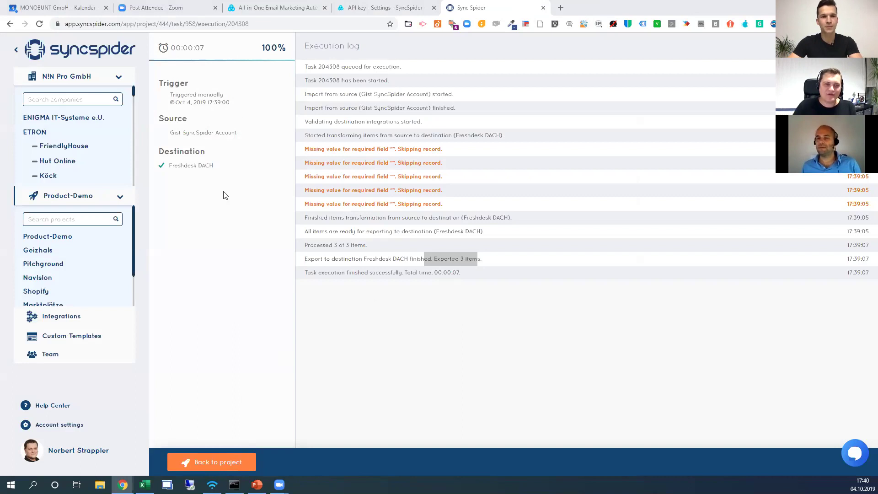
Step: Return to the Product-Demo project and open the Gist Leads to Freshdesk task
left_click(221, 462)
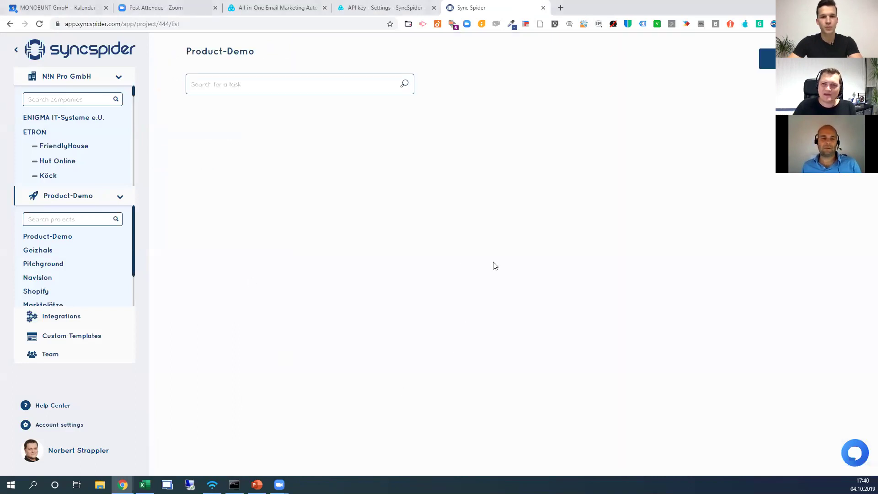
scroll(449, 265, "down", 1)
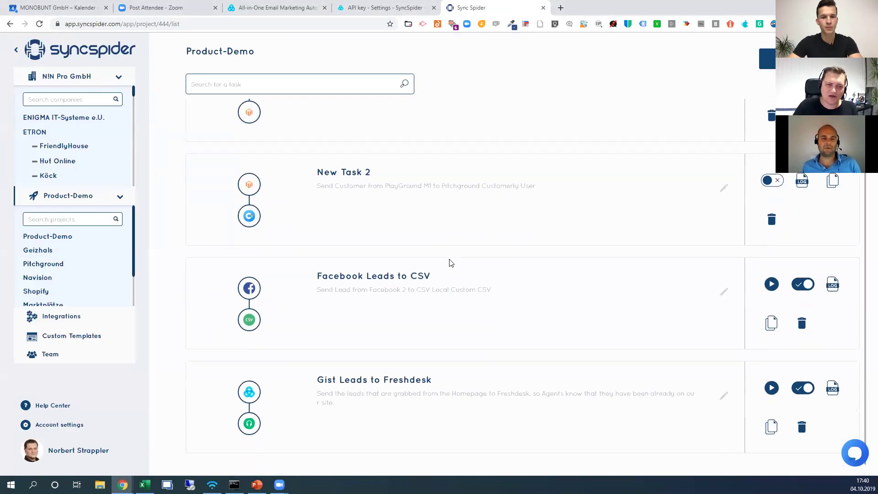
left_click(383, 385)
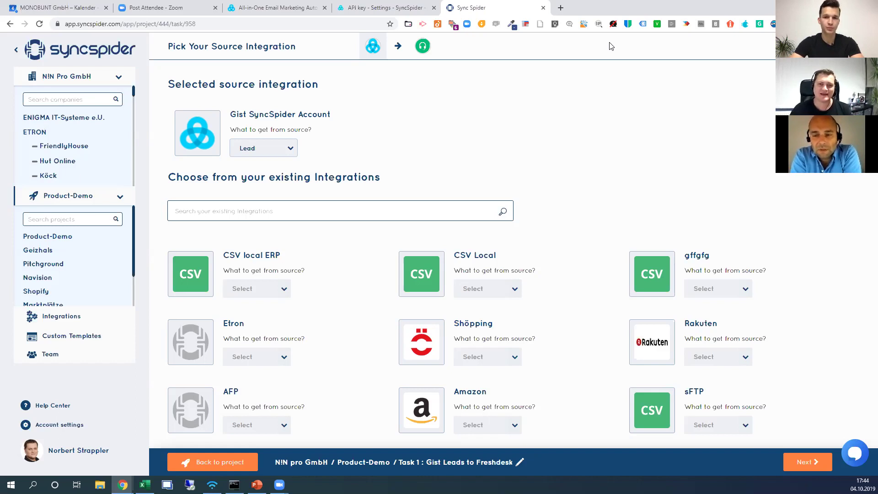
Step: Open syncspider.feedbear.com in a new browser tab and look through the planned integrations on the roadmap
left_click(562, 9)
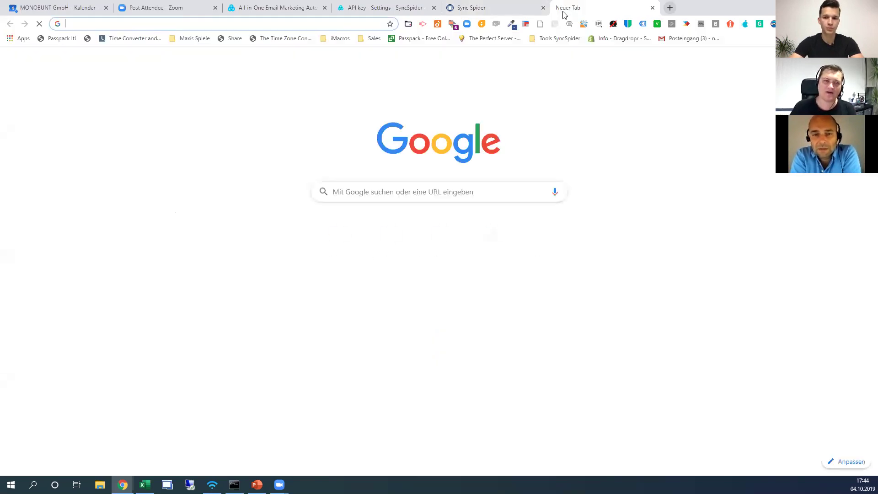
type("sync")
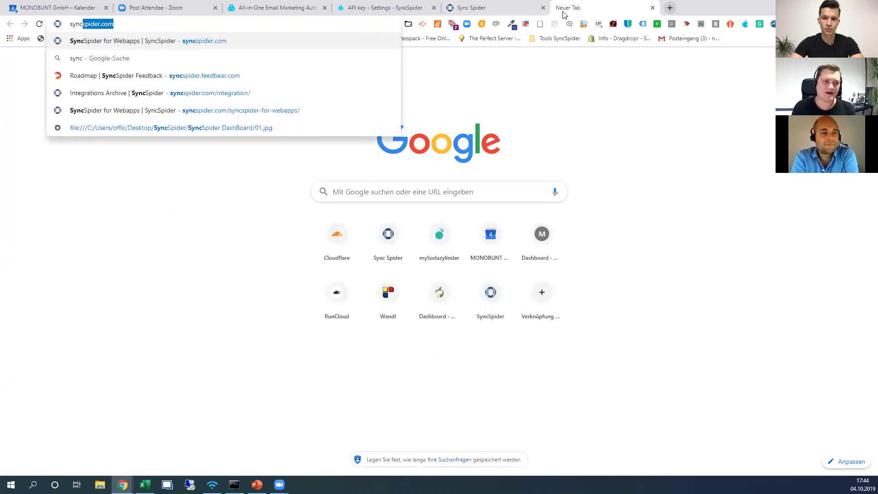
type("spider.fe")
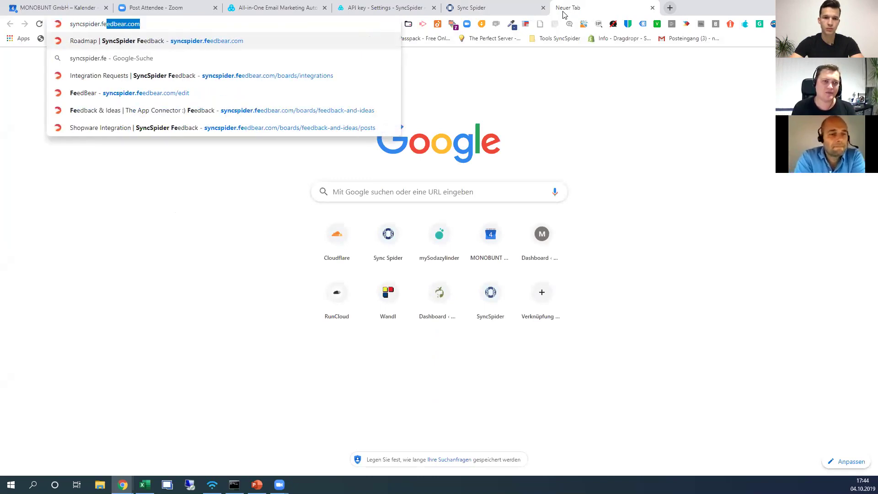
key("Return")
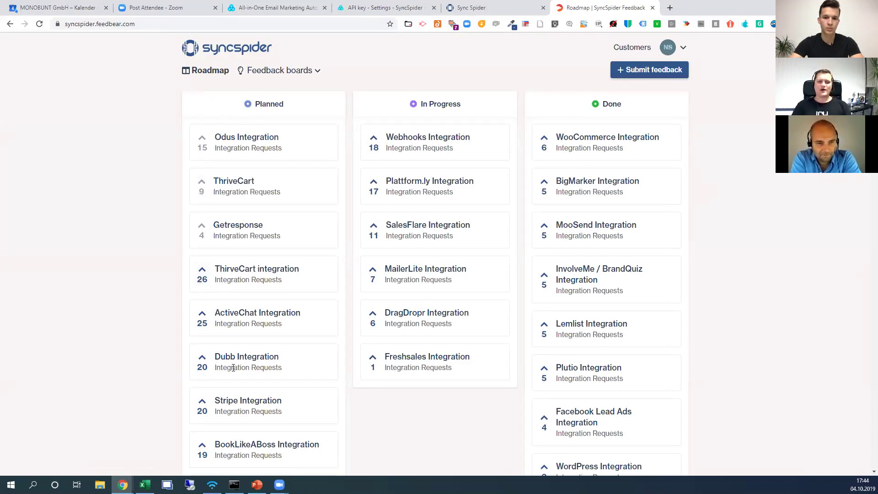
scroll(224, 343, "down", 1)
scroll(225, 343, "down", 2)
scroll(226, 344, "up", 2)
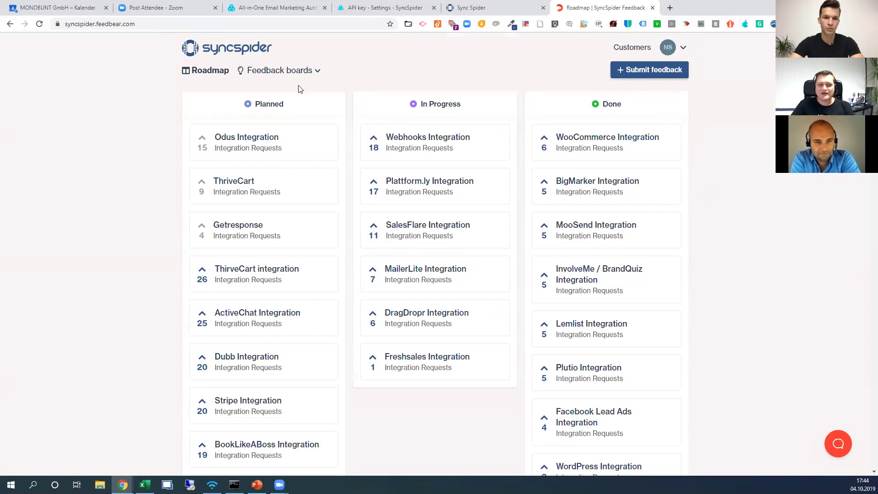
Step: Start submitting feedback, choose the Integration Requests board and look through its posts
left_click(653, 75)
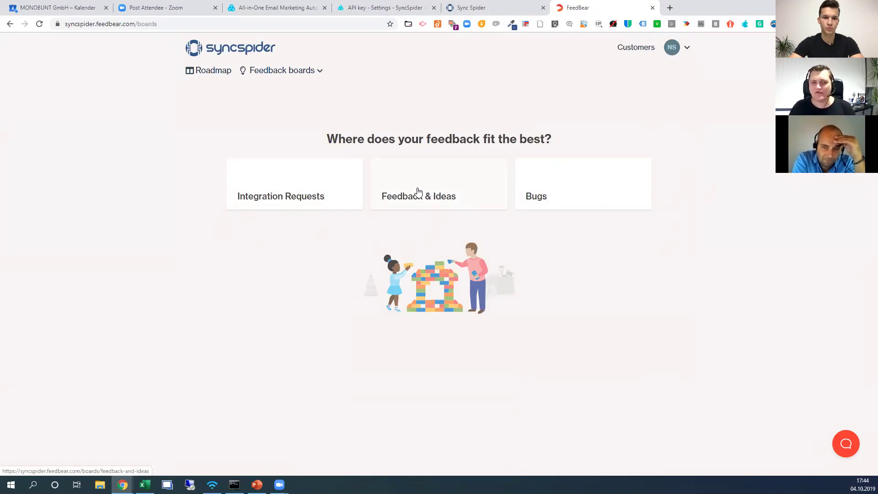
left_click(313, 194)
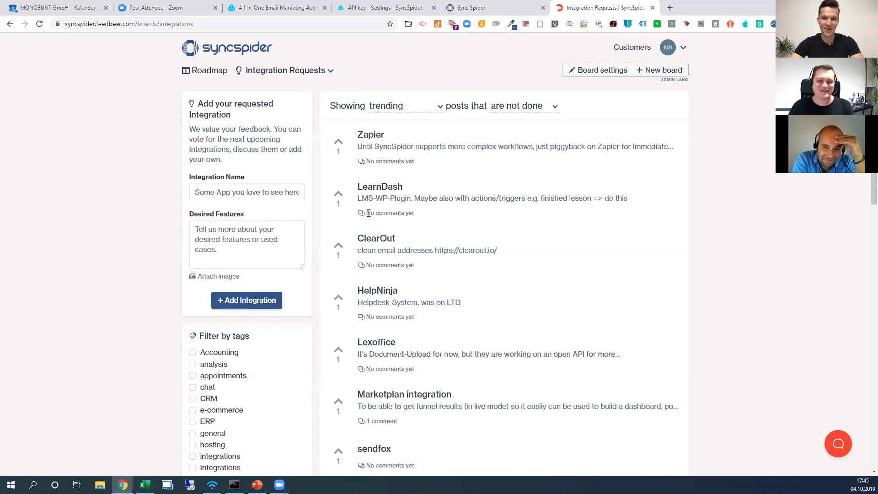
scroll(369, 213, "down", 4)
scroll(442, 280, "down", 4)
scroll(443, 279, "up", 4)
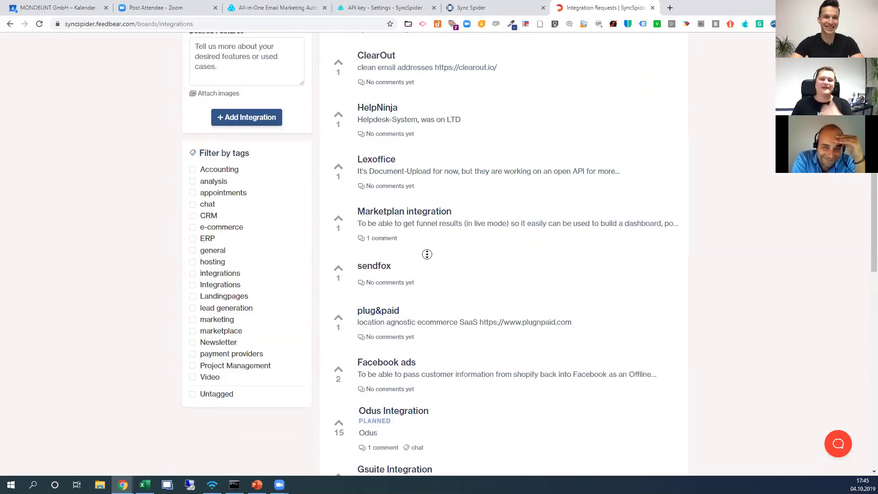
scroll(368, 190, "up", 4)
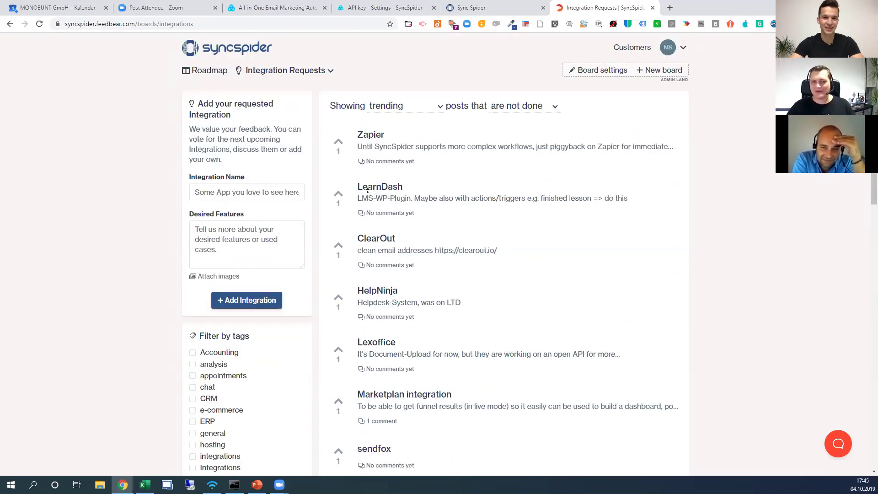
Step: Enter LearnDash as the requested integration name and upvote the matching existing post
left_click(260, 196)
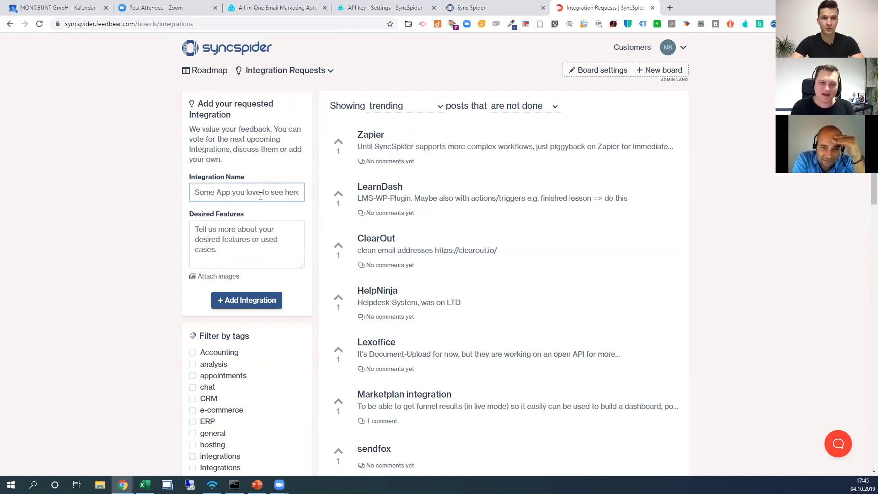
type("Learn")
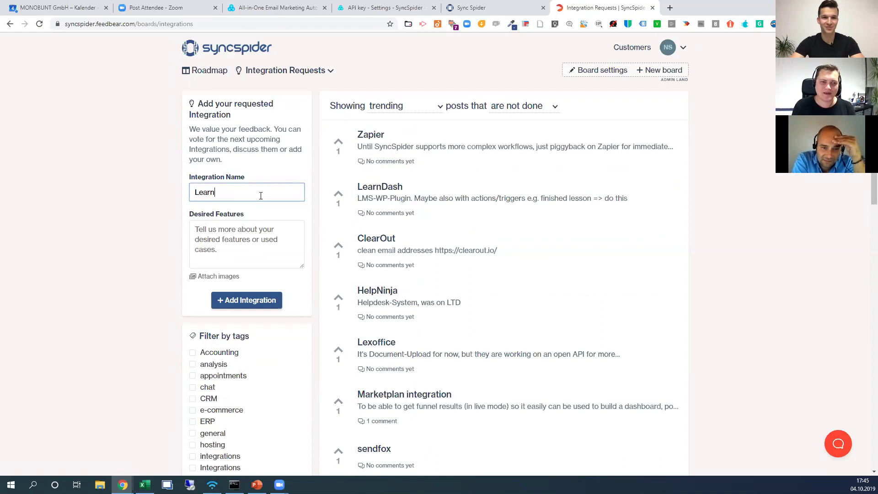
type("Dash")
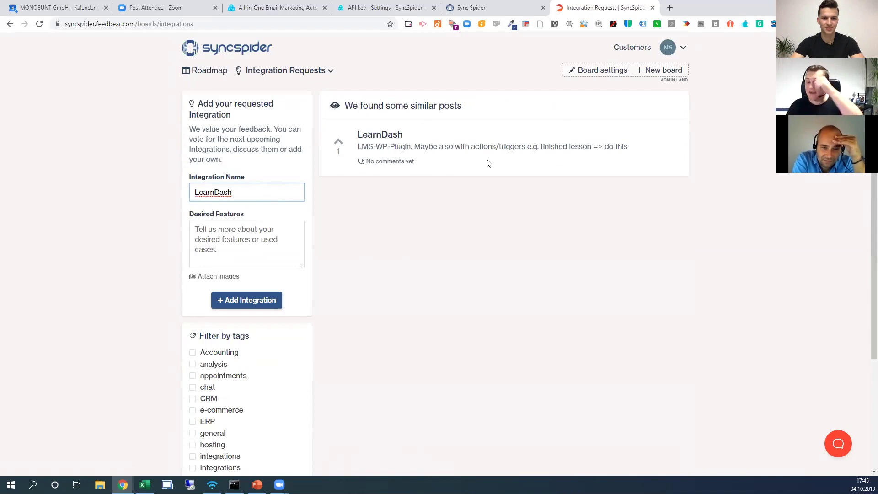
left_click(338, 153)
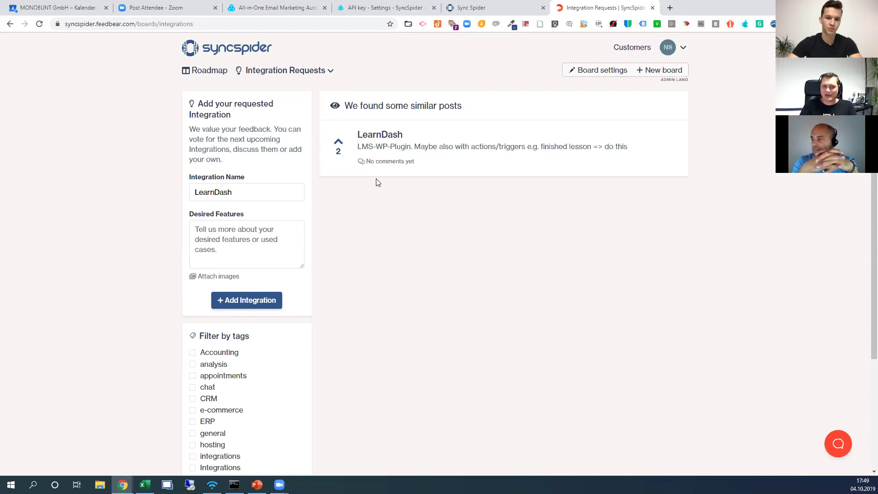
Step: Switch back to the SyncSpider task and show which data types the Gist source can provide
left_click(366, 7)
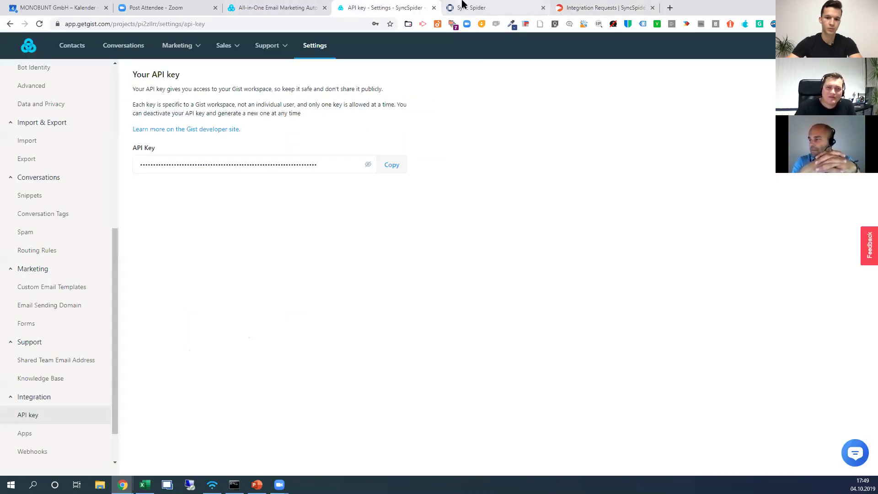
left_click(481, 5)
left_click(261, 148)
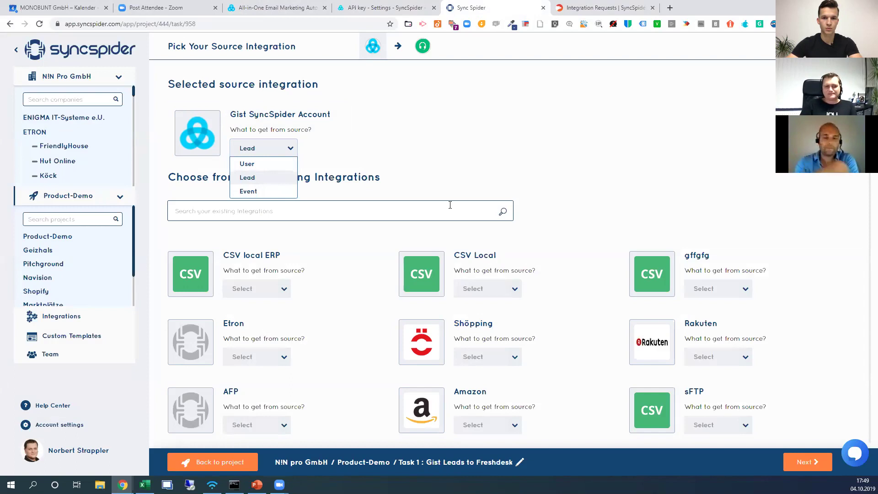
Step: Back on the Integration Requests board, enter Getresponse as the integration name, open the matching post and upvote it
left_click(618, 7)
double_click(243, 198)
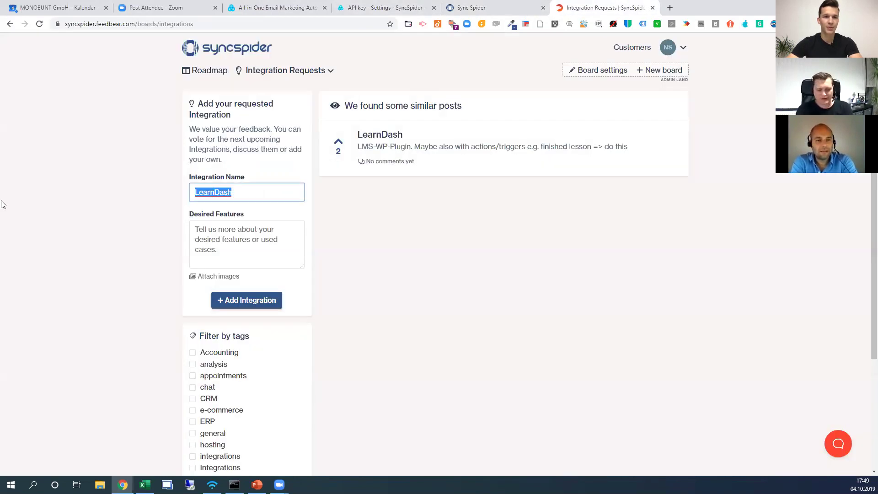
type("Getresponse")
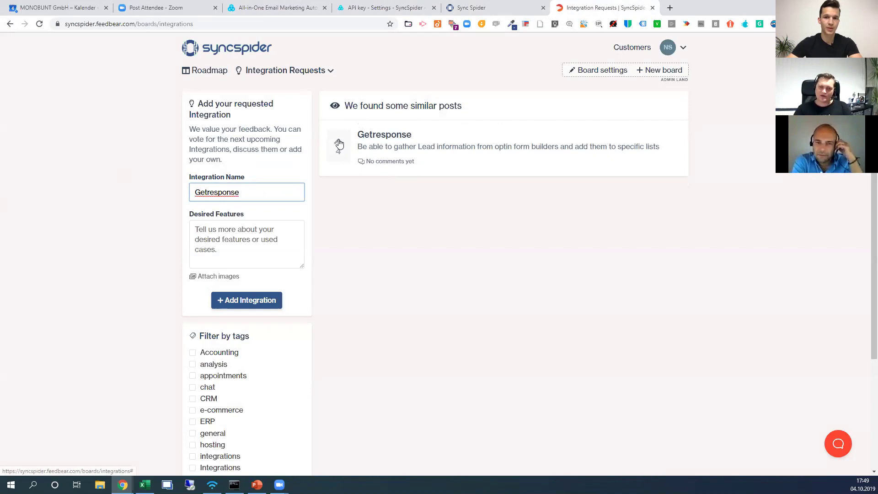
left_click(339, 144)
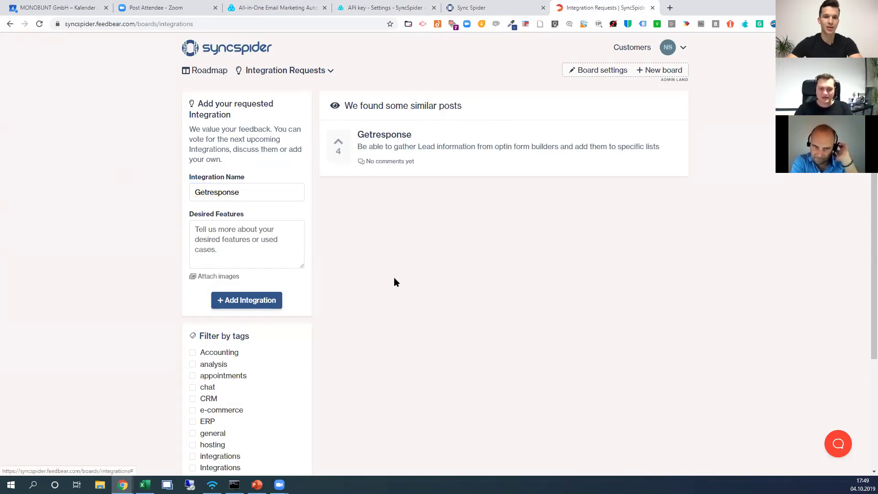
left_click(405, 136)
left_click(164, 136)
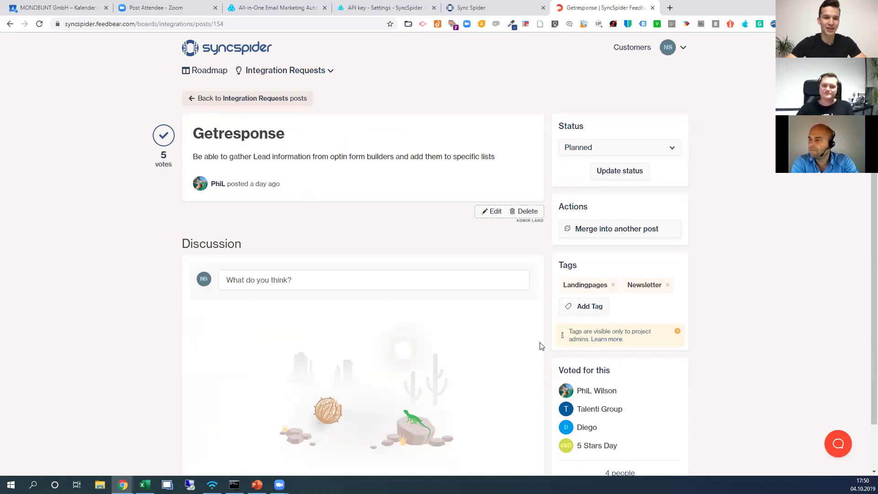
Step: Switch back to the SyncSpider task and advance through the target, Freshdesk configuration and mapping stages to the task settings
left_click(477, 7)
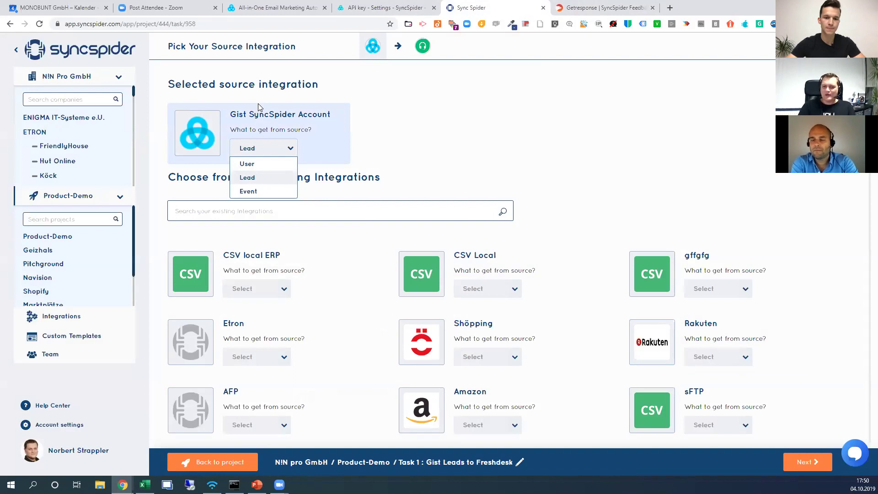
left_click(808, 463)
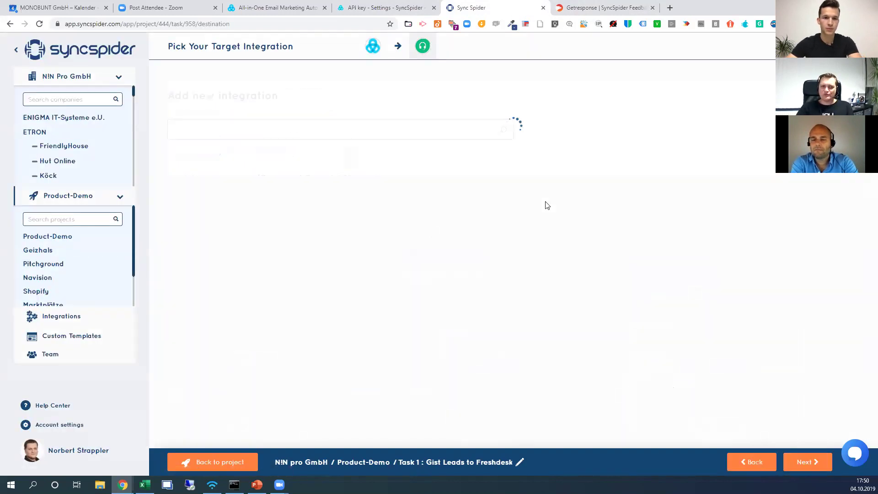
left_click(807, 463)
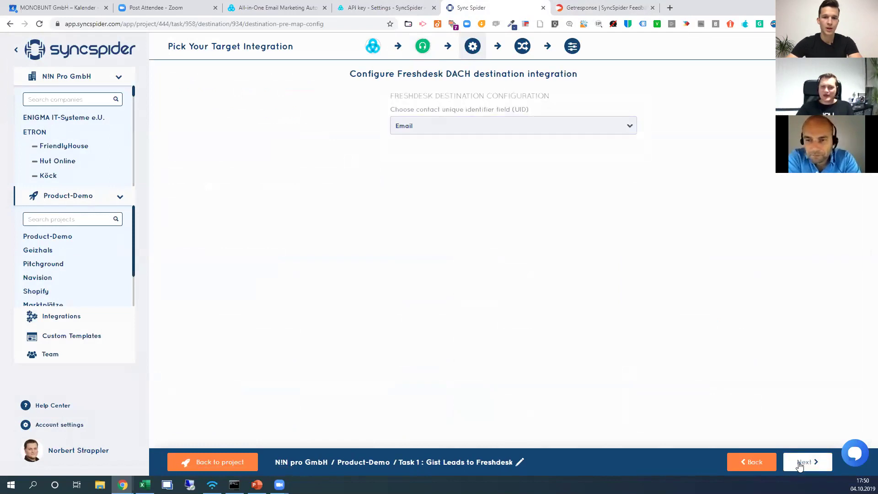
left_click(800, 465)
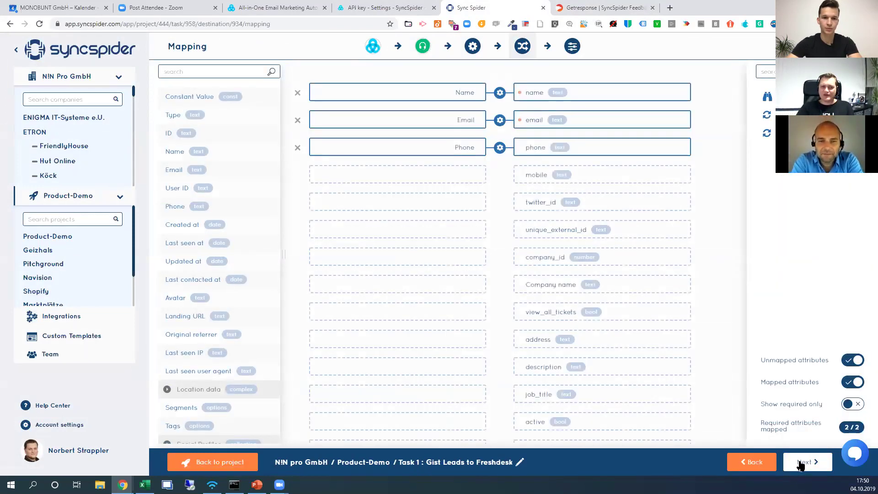
left_click(799, 465)
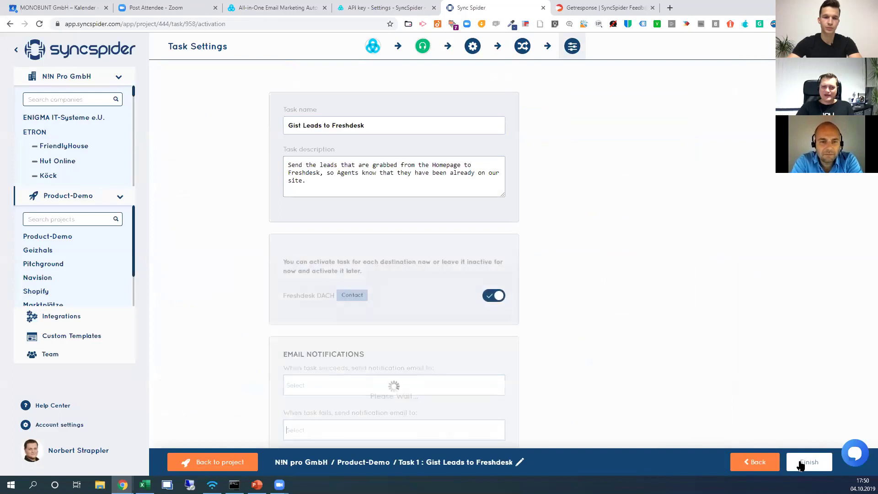
Step: Check the recipient choices for the task's success and failure email notifications
scroll(479, 317, "down", 2)
left_click(332, 327)
left_click(307, 289)
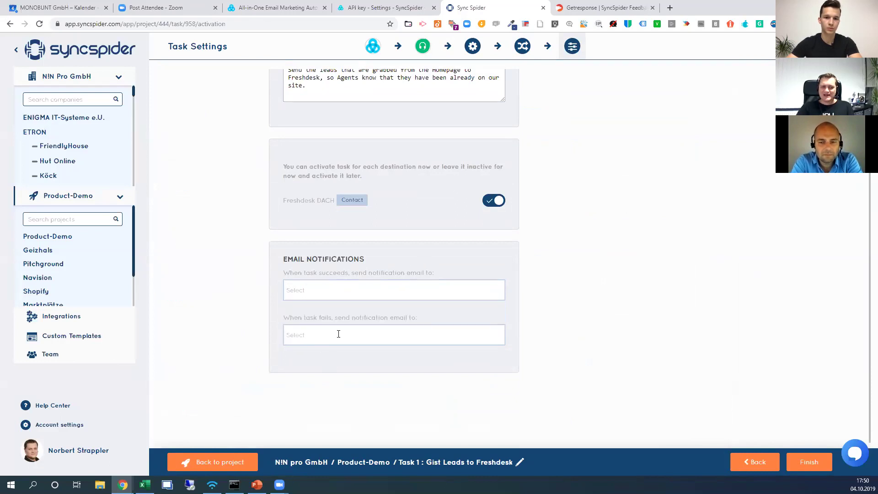
left_click(341, 334)
left_click(365, 305)
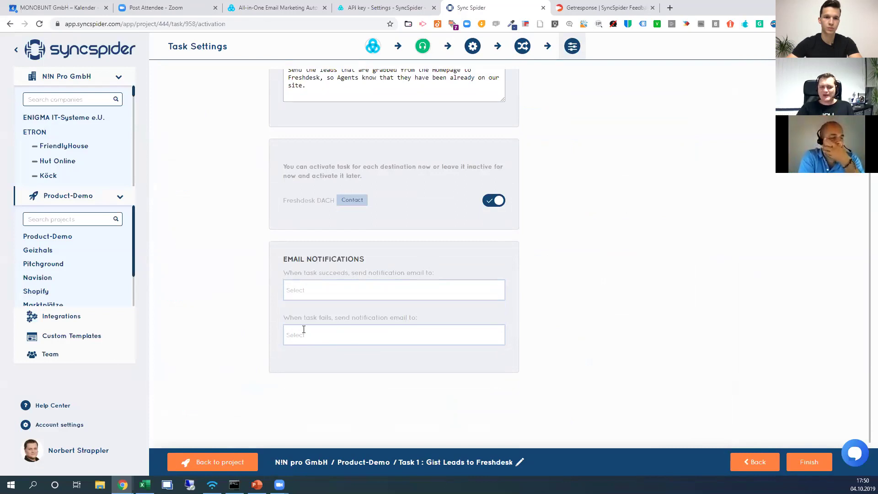
Step: Highlight the email notification labels for failed and successful runs in the task settings
triple_click(316, 320)
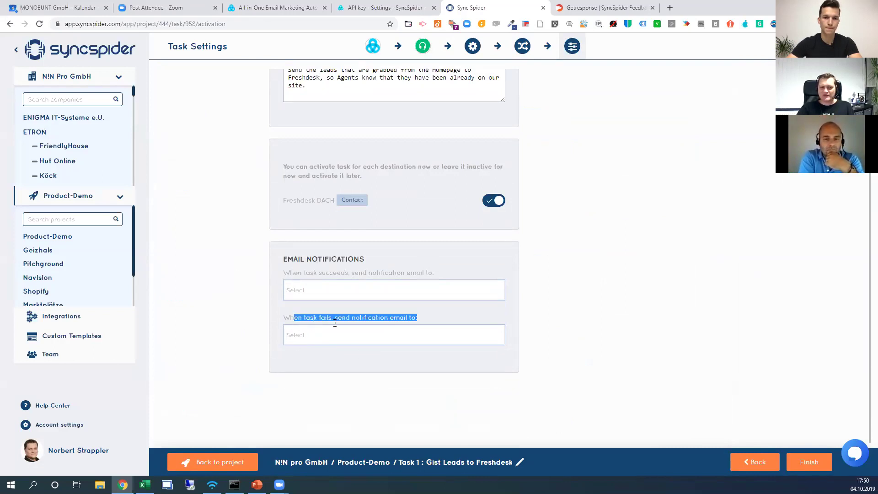
left_click(352, 281)
left_click_drag(326, 273, 358, 305)
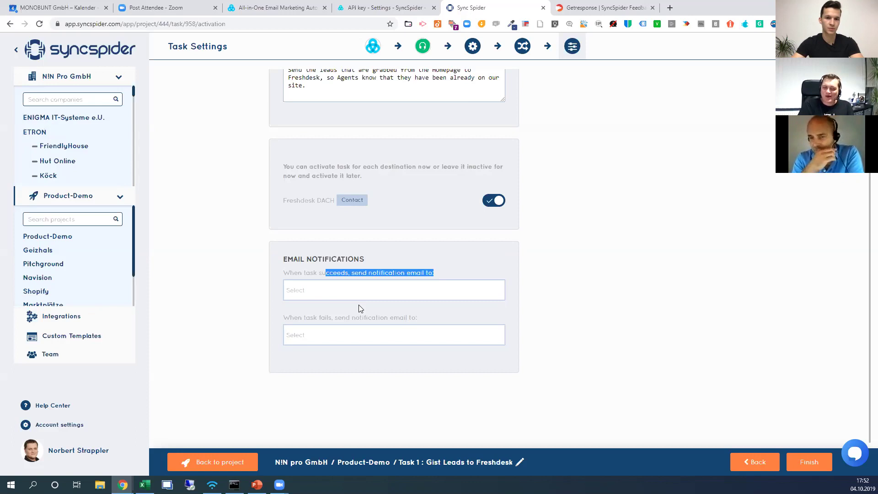
Step: Look through the full list of companies and their sub-companies available in the account
scroll(63, 137, "down", 5)
scroll(63, 137, "down", 8)
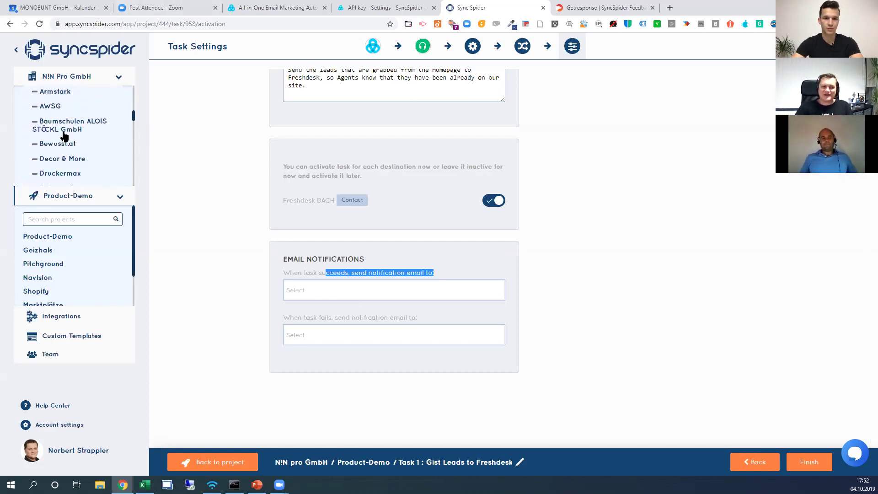
scroll(64, 136, "down", 8)
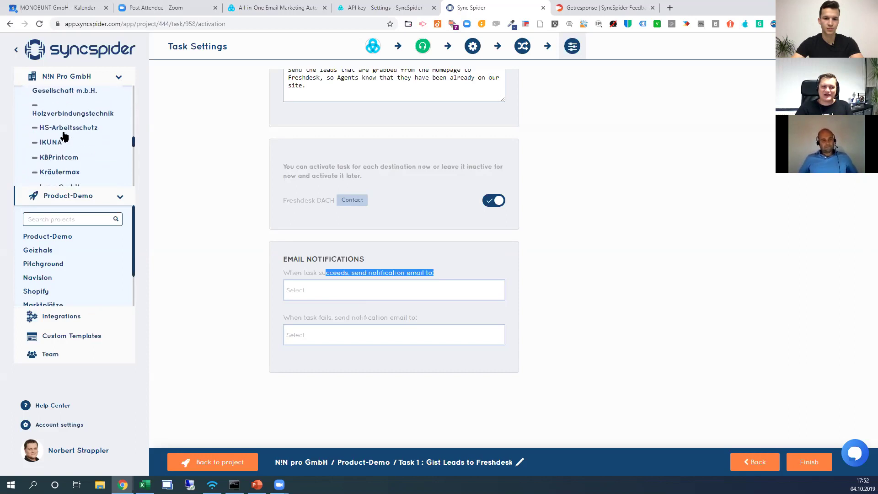
scroll(64, 135, "down", 8)
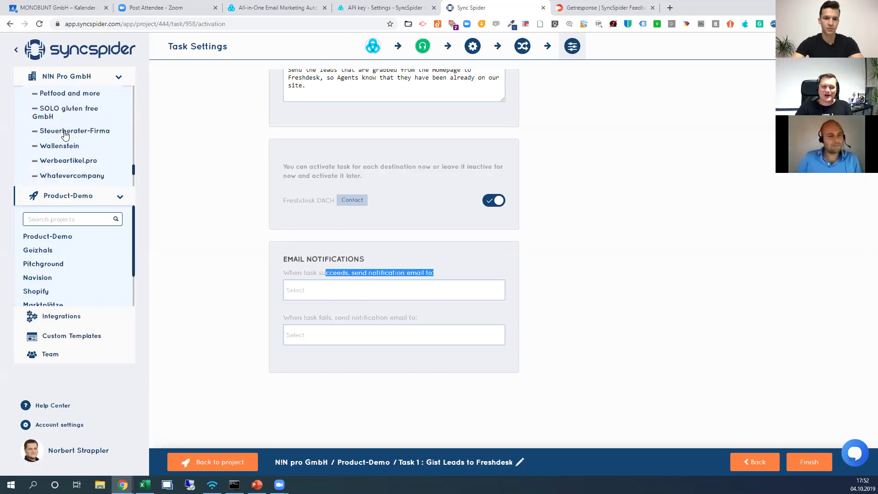
scroll(69, 141, "up", 15)
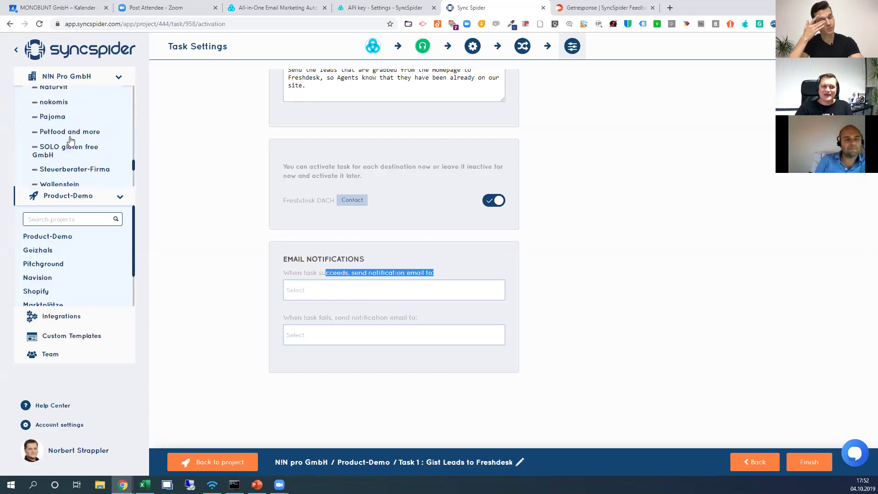
scroll(71, 143, "up", 5)
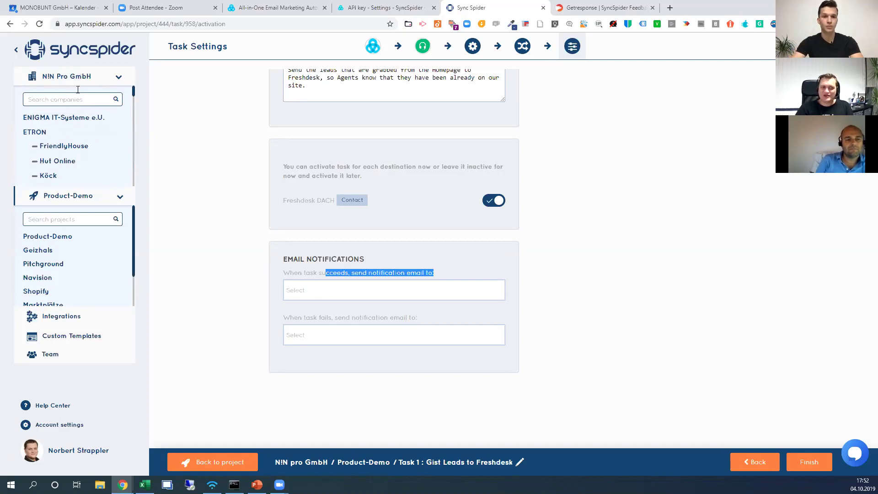
scroll(81, 112, "down", 2)
scroll(81, 112, "down", 10)
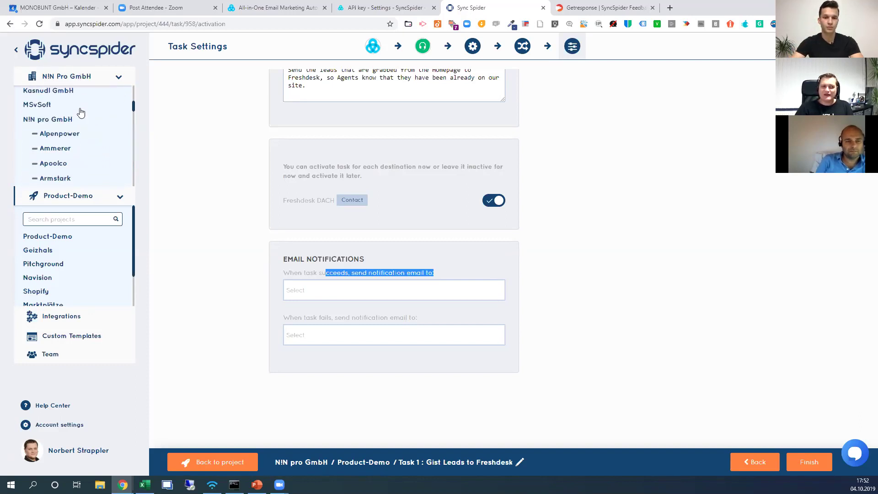
scroll(81, 113, "down", 10)
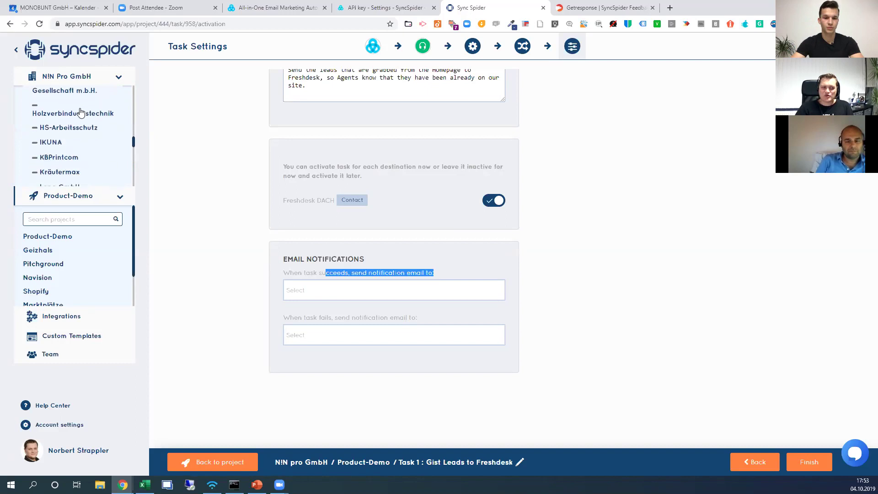
scroll(81, 113, "down", 4)
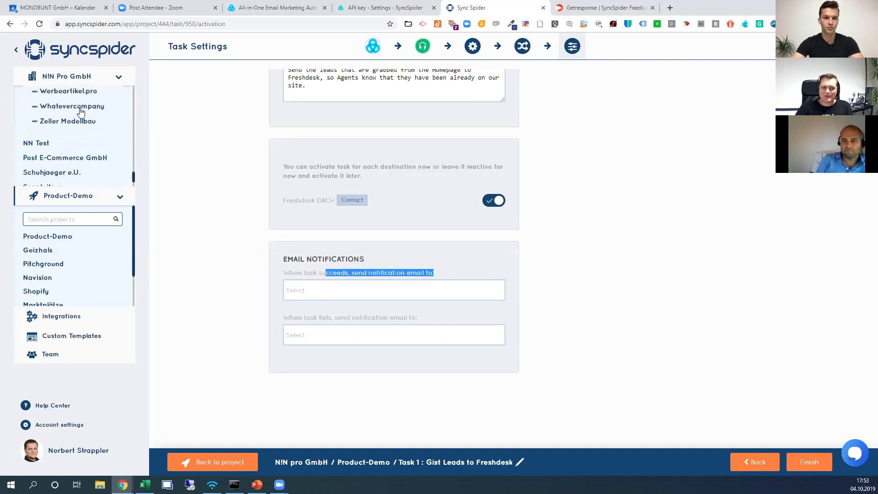
scroll(81, 112, "down", 2)
scroll(81, 113, "up", 20)
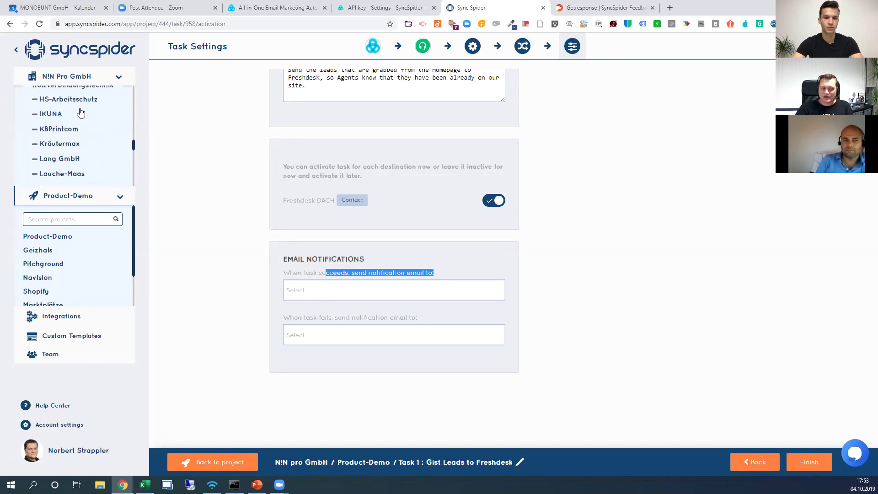
scroll(81, 115, "up", 5)
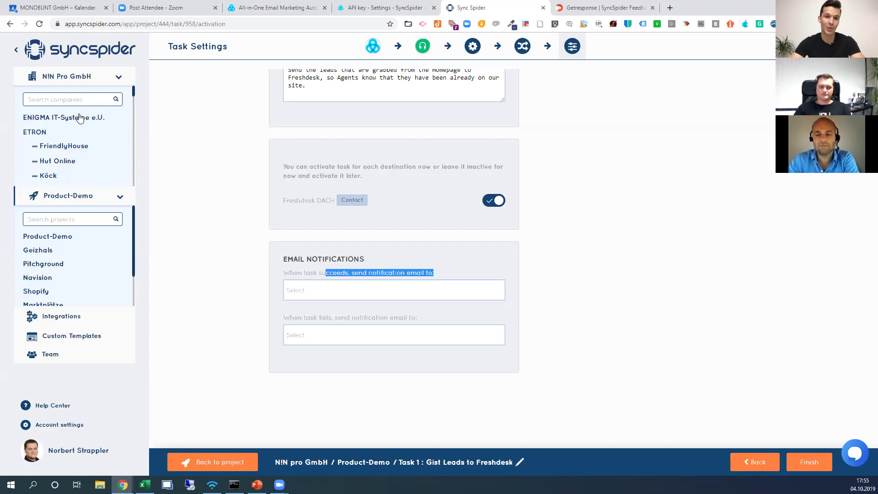
Step: Switch to the SyncSpider feedback site, search the Integration Requests board for thrivecart and open the ThriveCart post
left_click(645, 4)
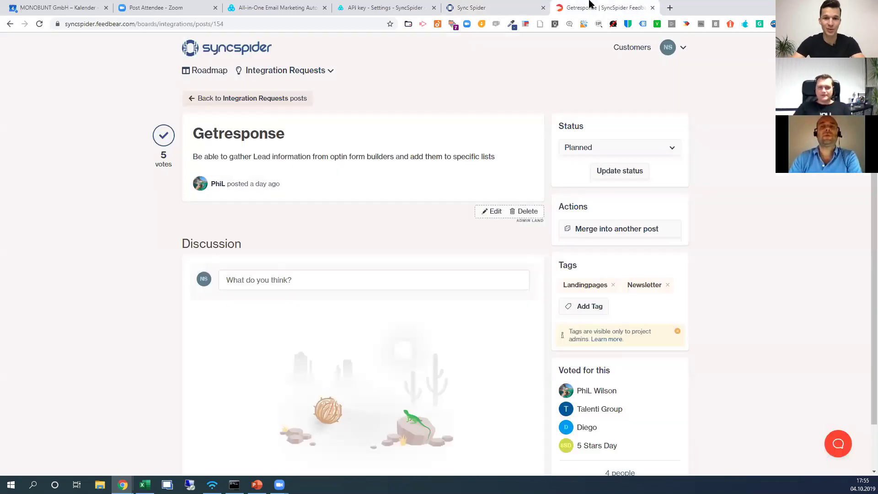
left_click(228, 99)
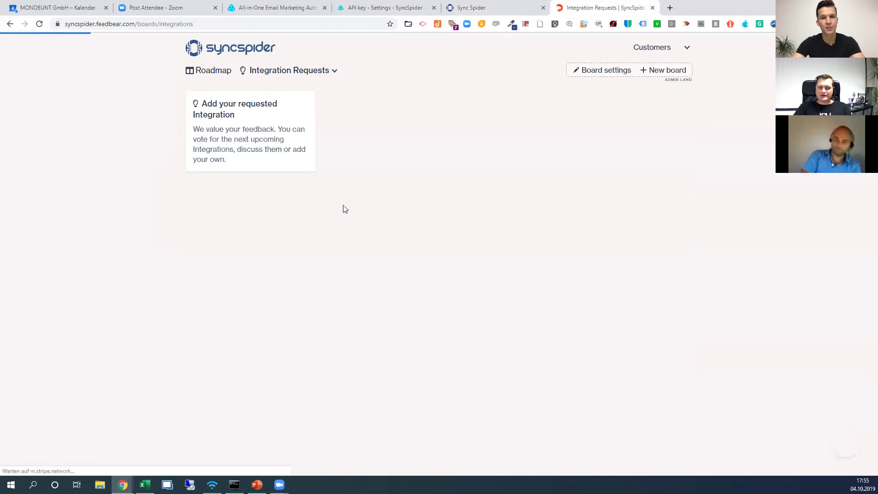
left_click(230, 192)
type("thrivecart")
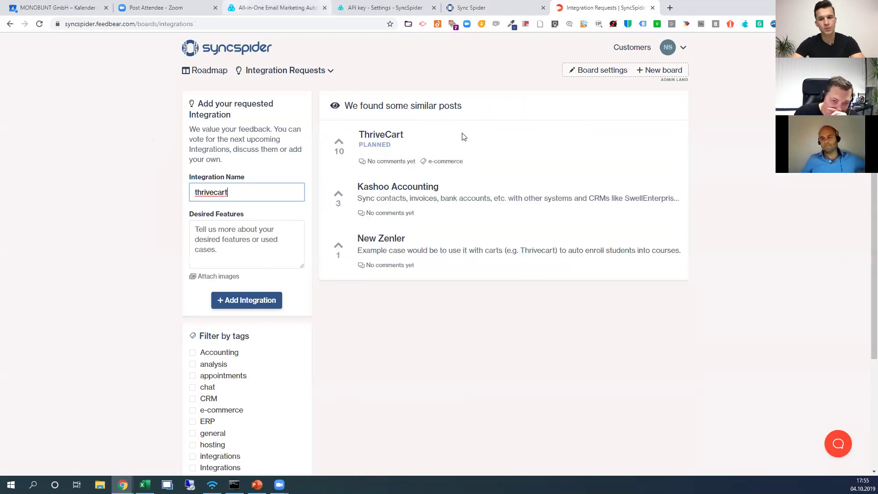
left_click(387, 139)
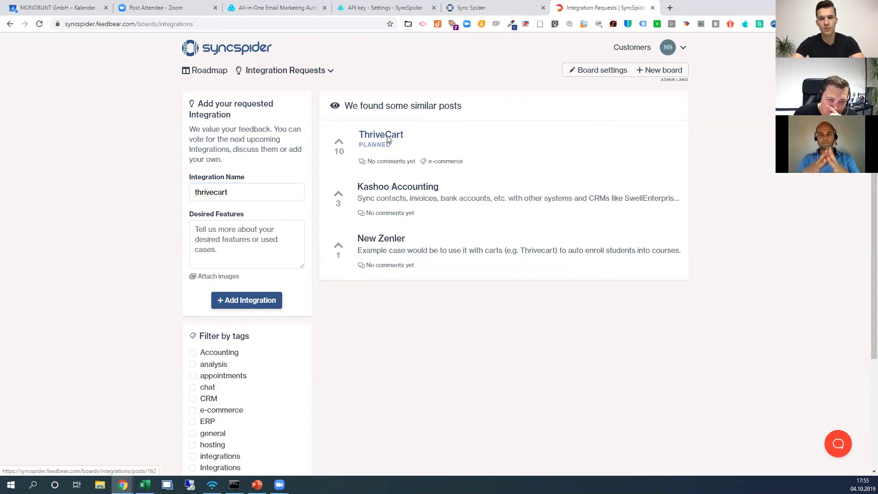
Step: Try to find a duplicate post to merge the ThriveCart post into by searching for thrive
left_click(624, 229)
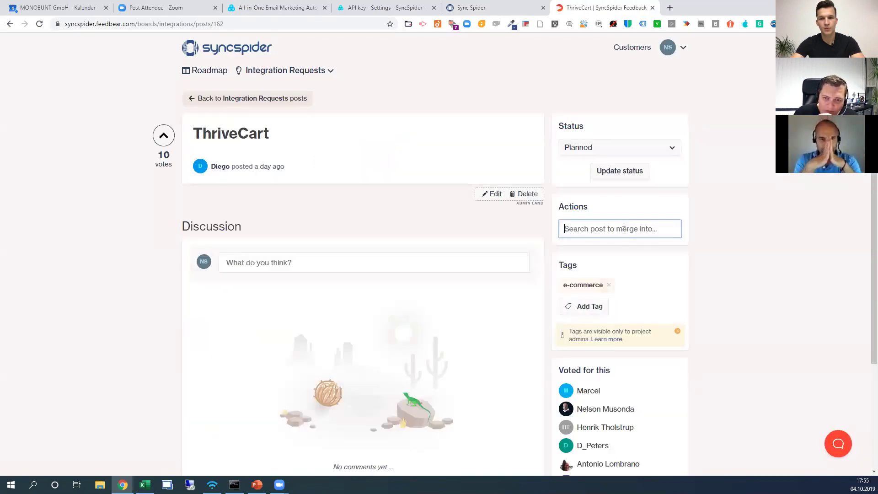
type("thrive")
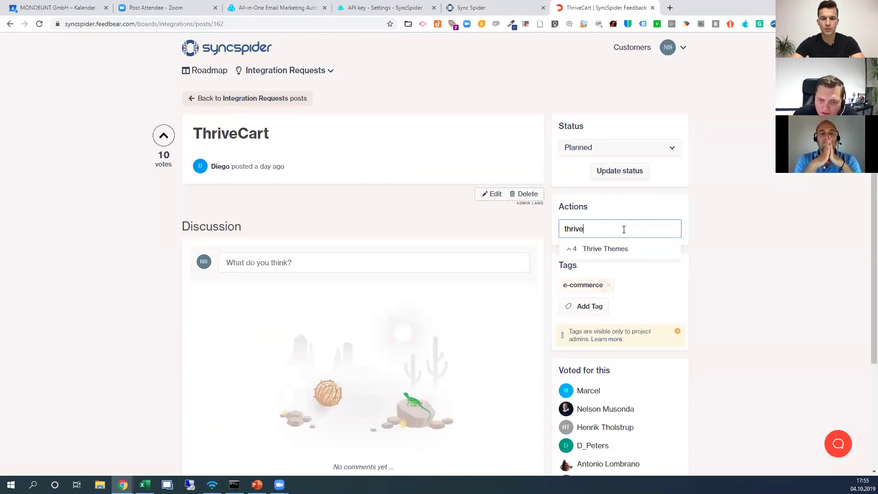
left_click_drag(611, 235, 315, 223)
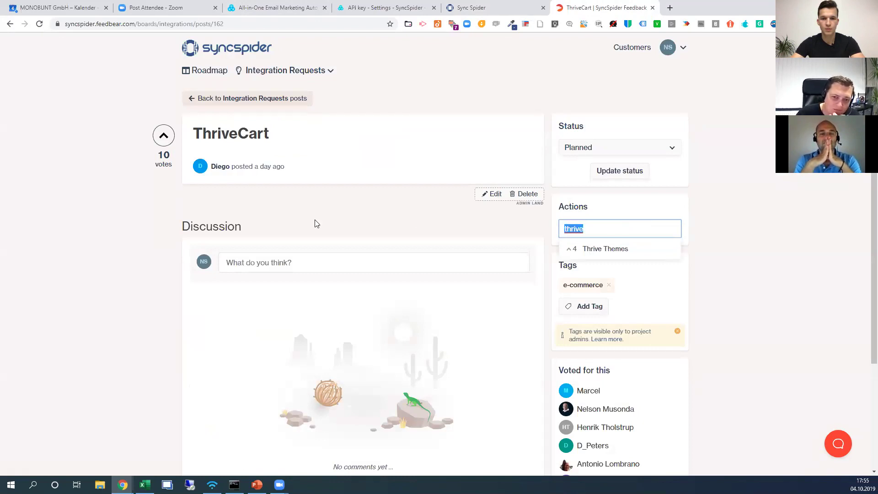
key("BackSpace")
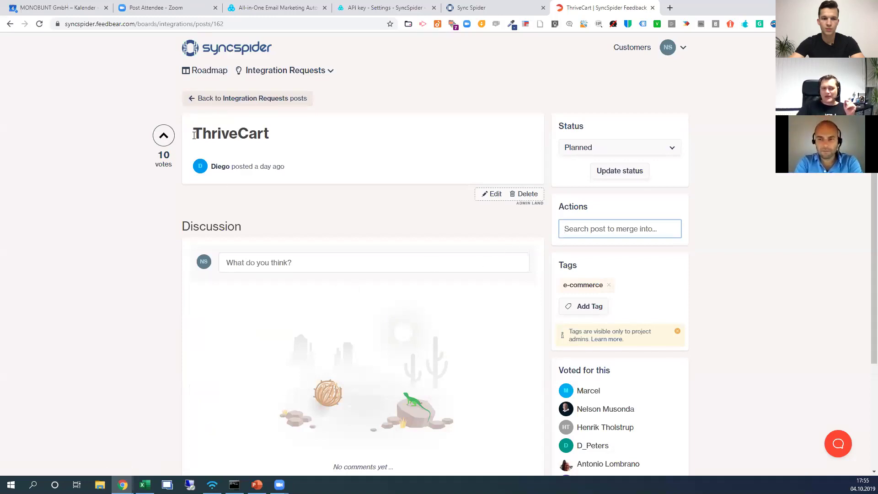
left_click_drag(201, 133, 344, 220)
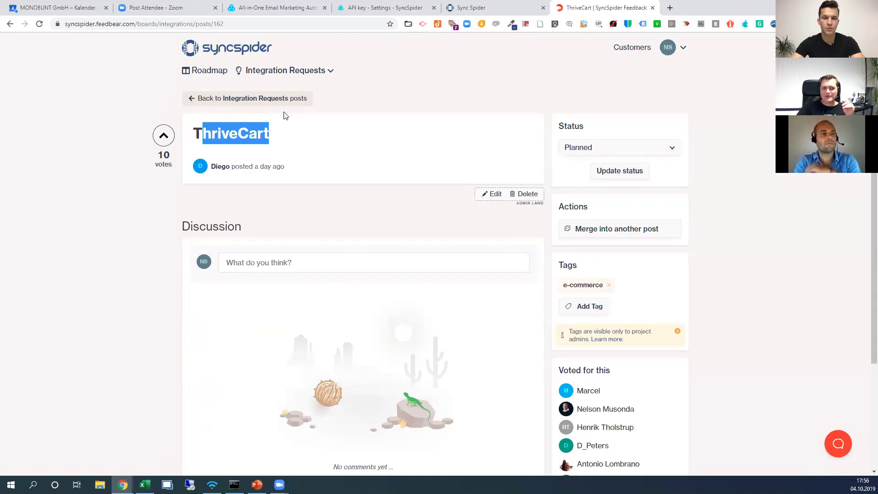
Step: Return to the Integration Requests board, go to the roadmap and open the planned ThirveCart integration post
left_click(270, 103)
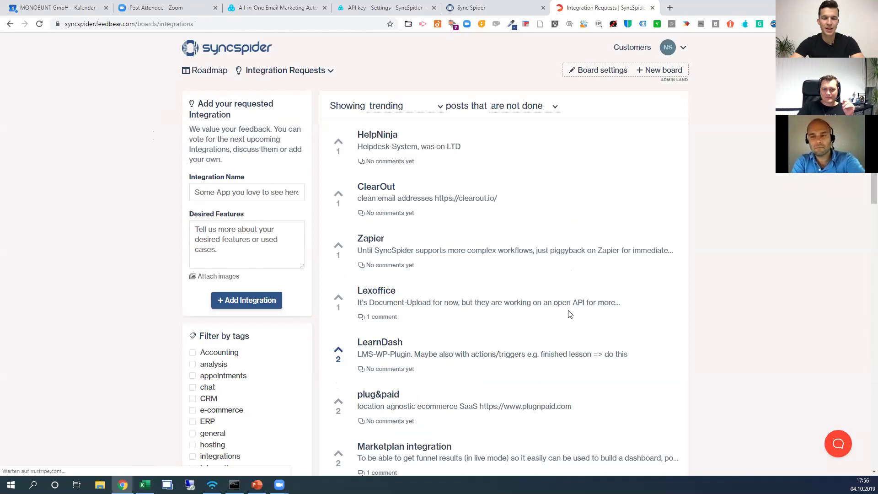
scroll(568, 314, "down", 4)
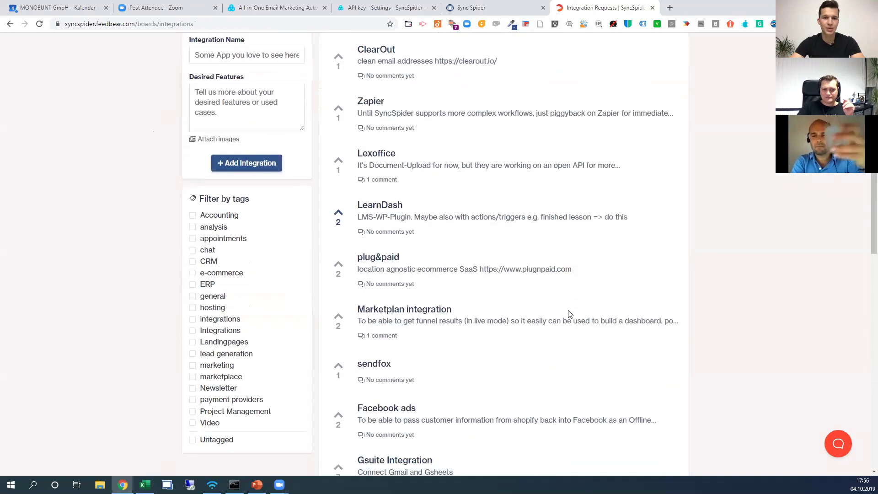
scroll(568, 314, "up", 4)
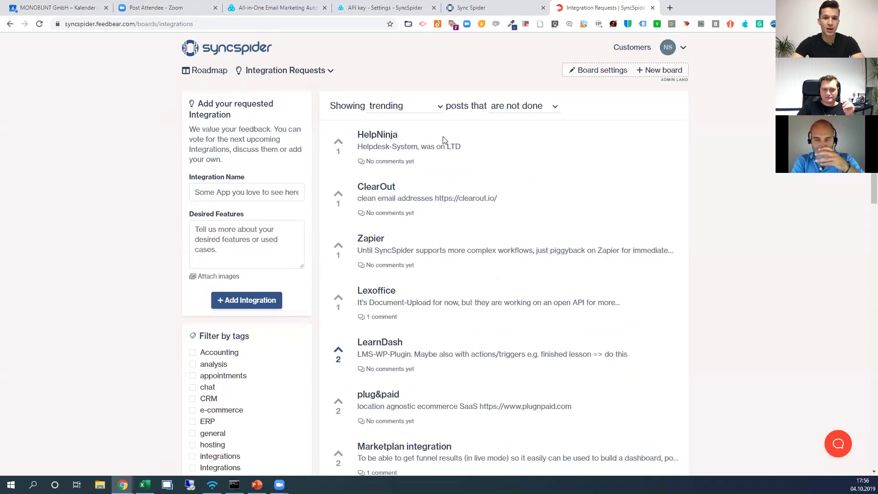
left_click(254, 41)
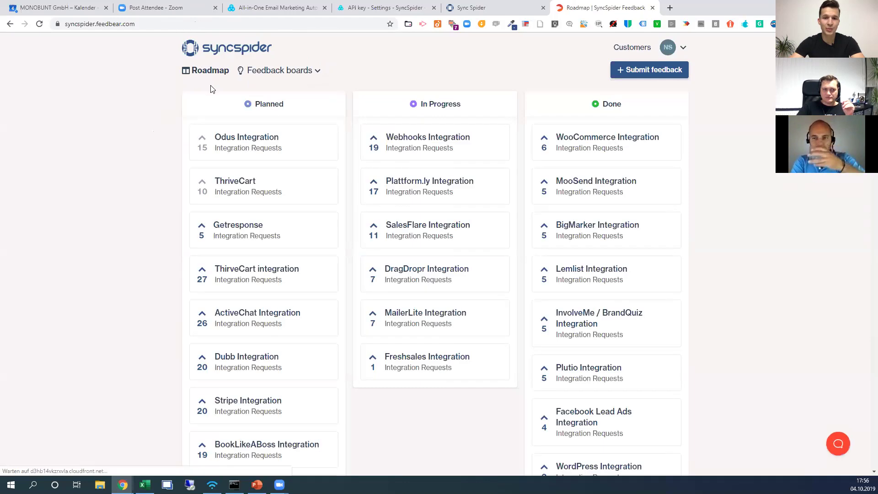
left_click(276, 272)
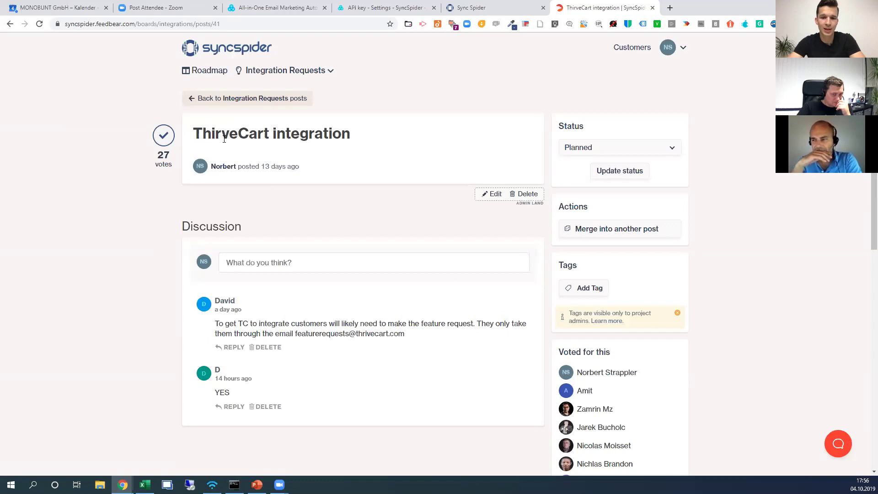
Step: Correct the post's title to ThriveCart integration and save the update
left_click(491, 194)
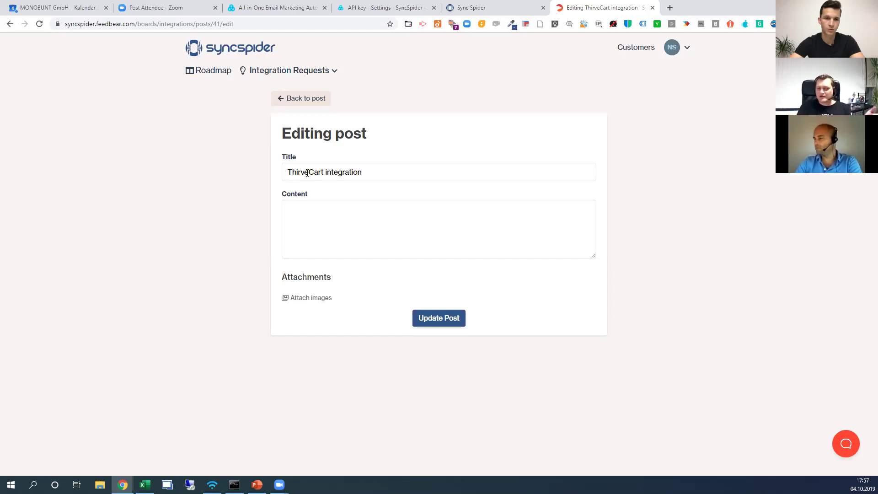
left_click(307, 173)
key("shift+Home")
type("Thrive")
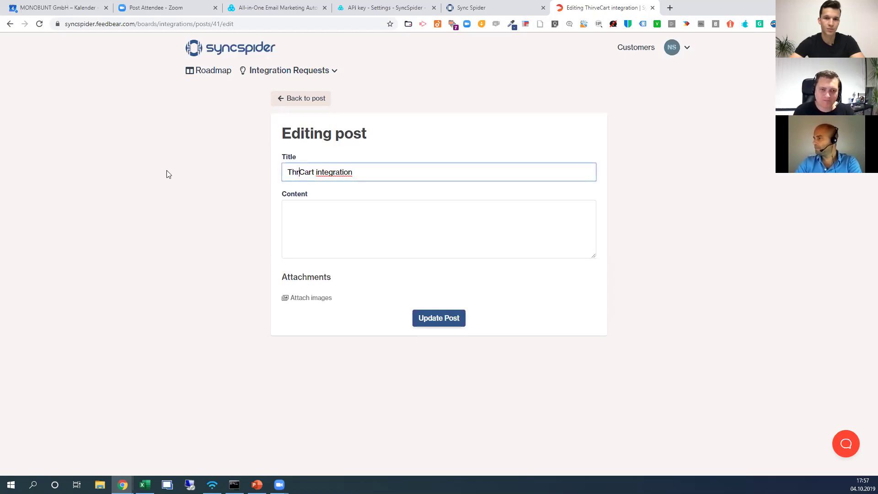
left_click(440, 318)
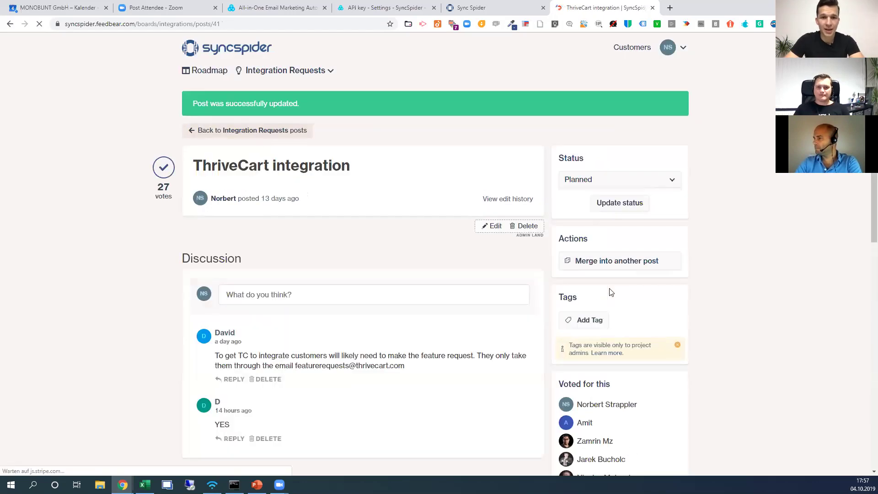
Step: Merge the ThriveCart integration post into the ThriveCart post, searching for it with thrive
left_click(613, 261)
type("thrive")
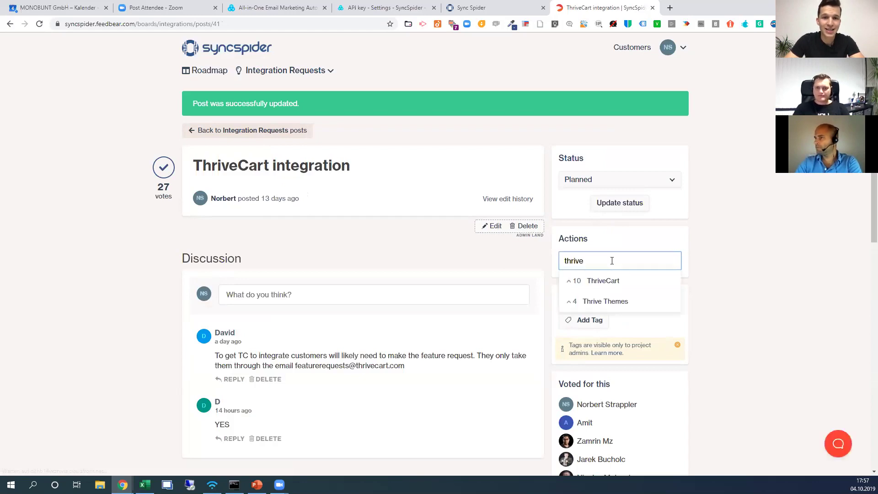
left_click(602, 281)
left_click(518, 313)
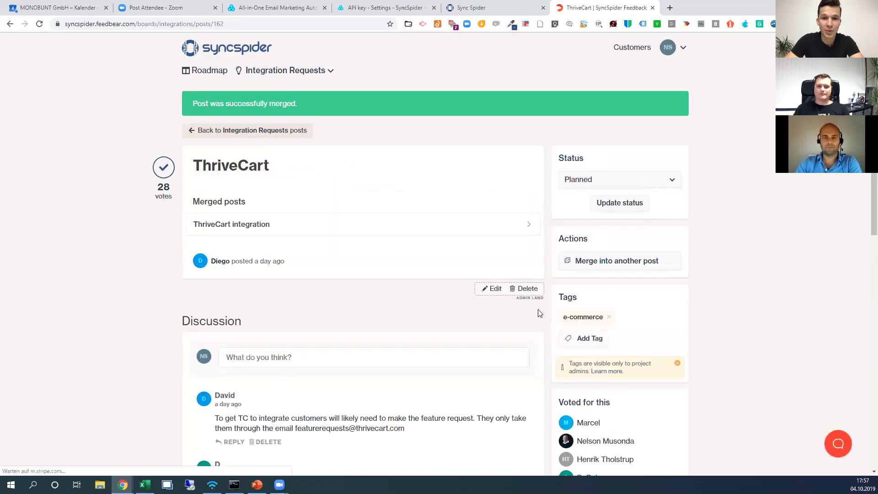
scroll(433, 297, "down", 2)
scroll(434, 298, "up", 2)
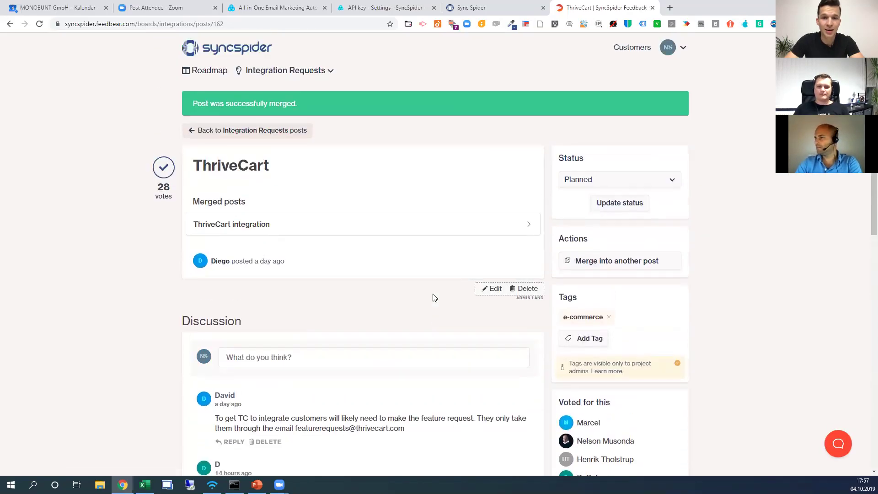